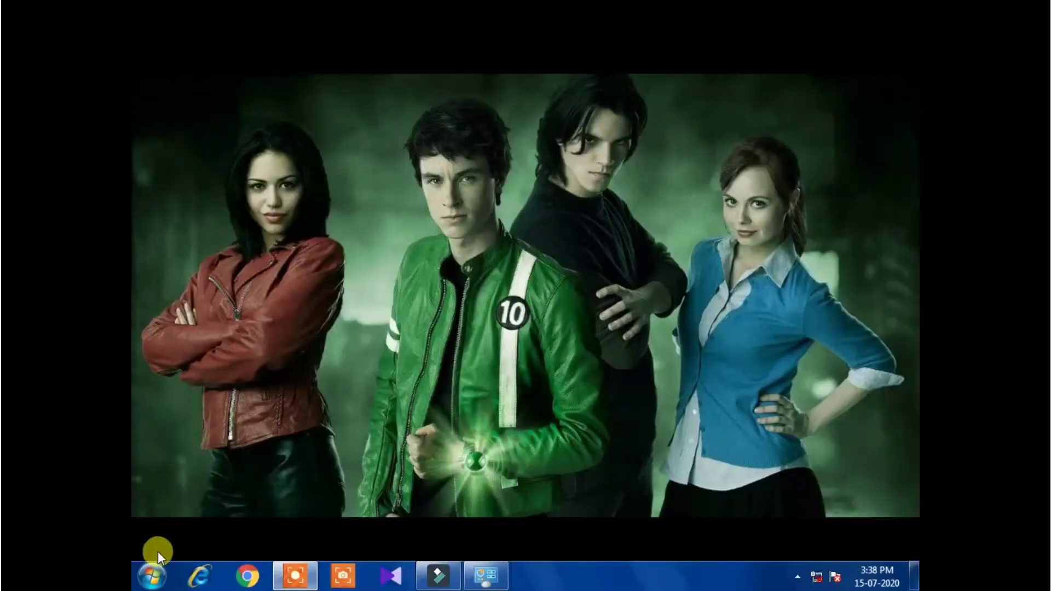
Step: Launch Excel 2007 and open the recent workbook 'how to use' from the Office menu
click(151, 576)
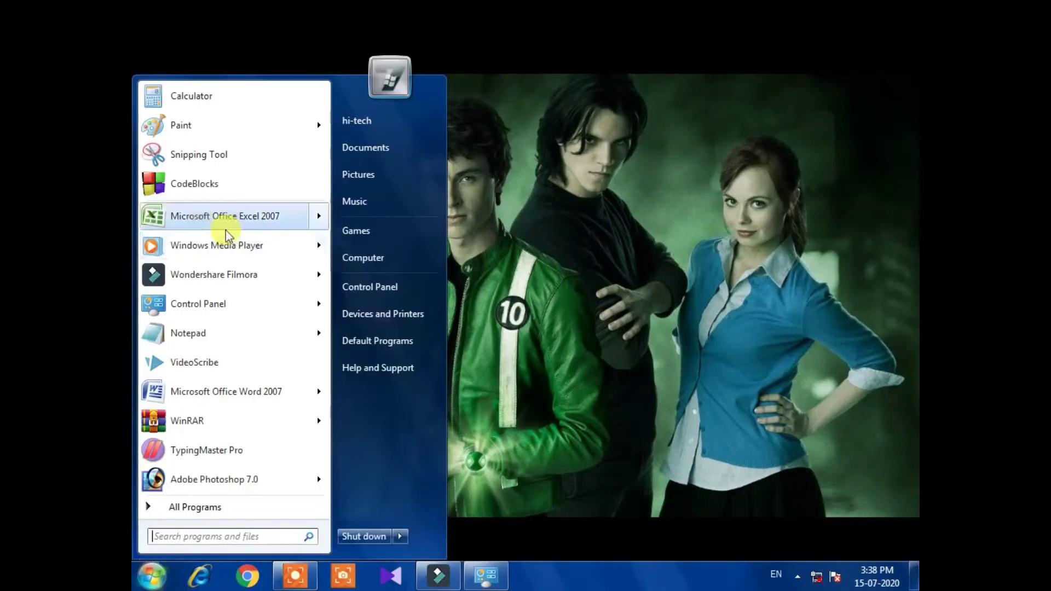
click(235, 219)
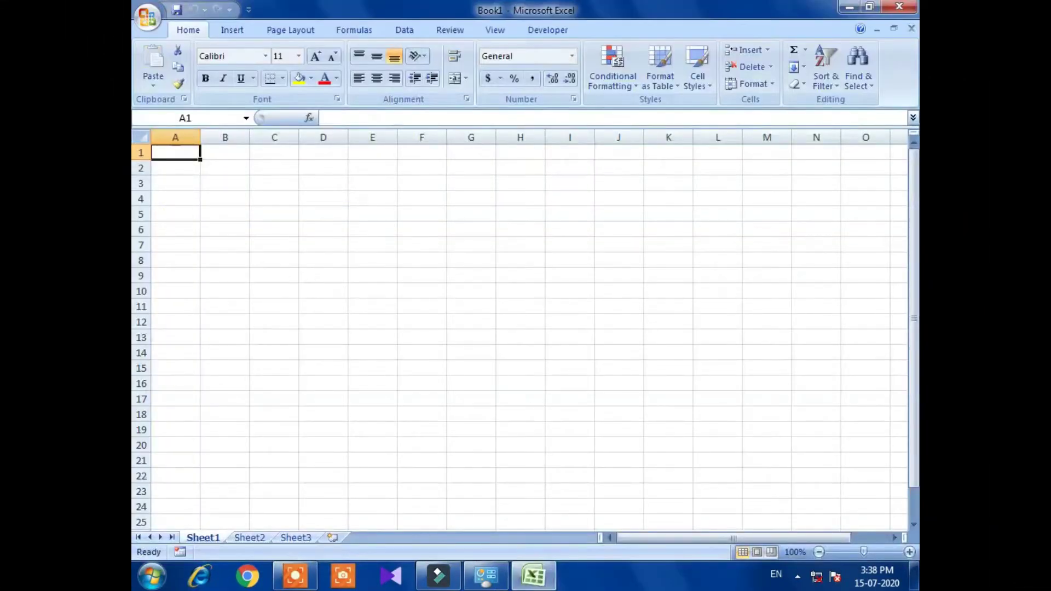
click(147, 17)
click(256, 66)
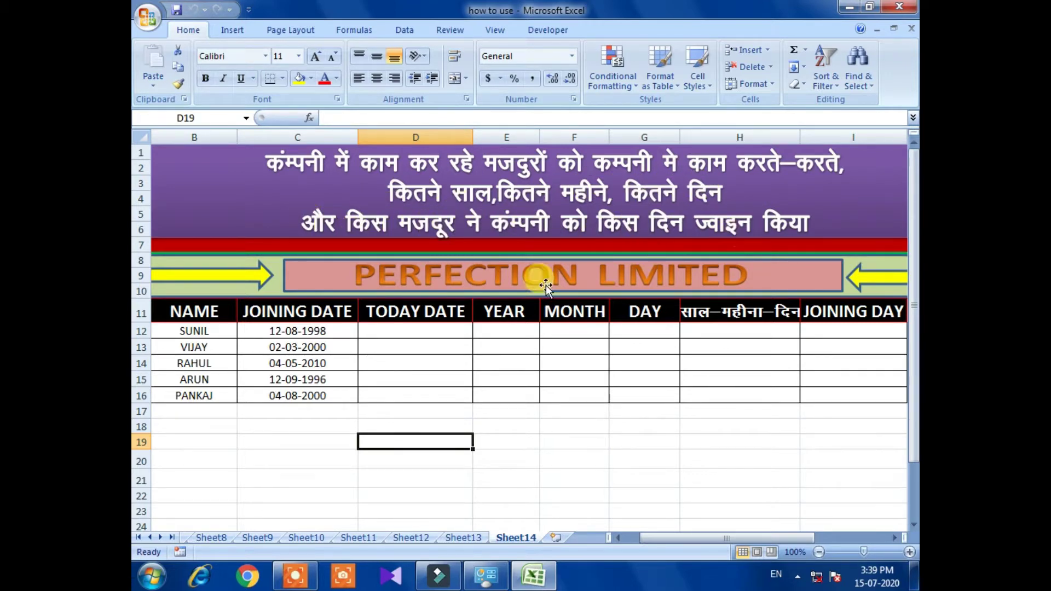
click(312, 265)
click(216, 315)
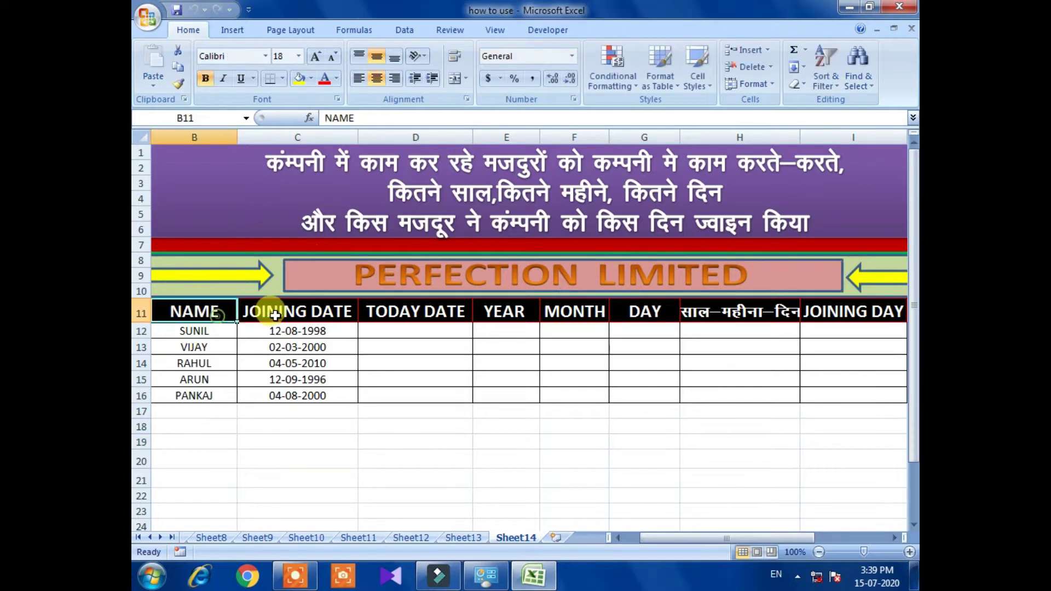
key(Right)
key(Right)
key(Right)
key(Right)
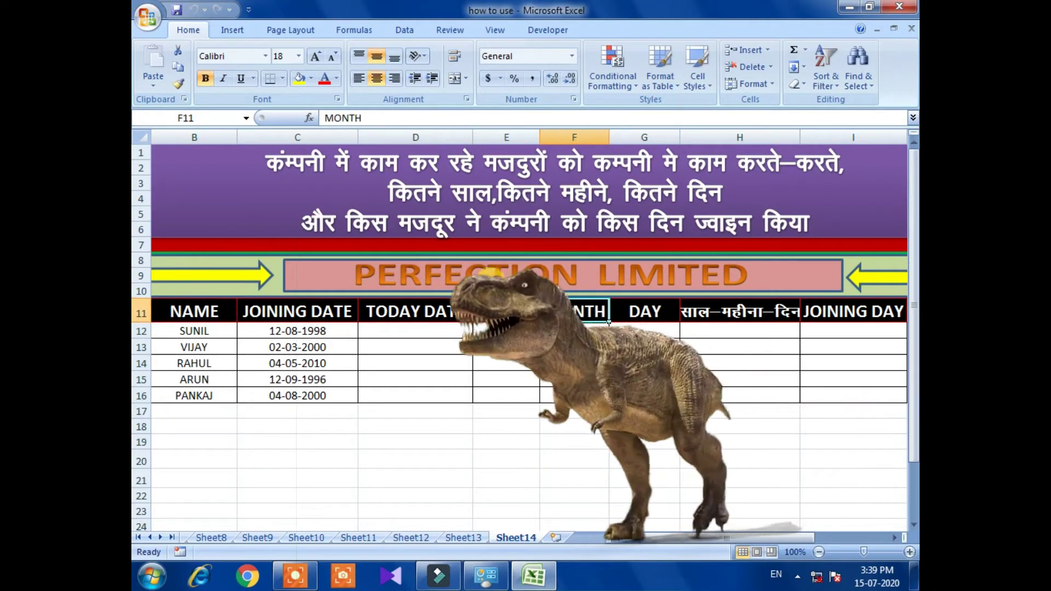
click(189, 329)
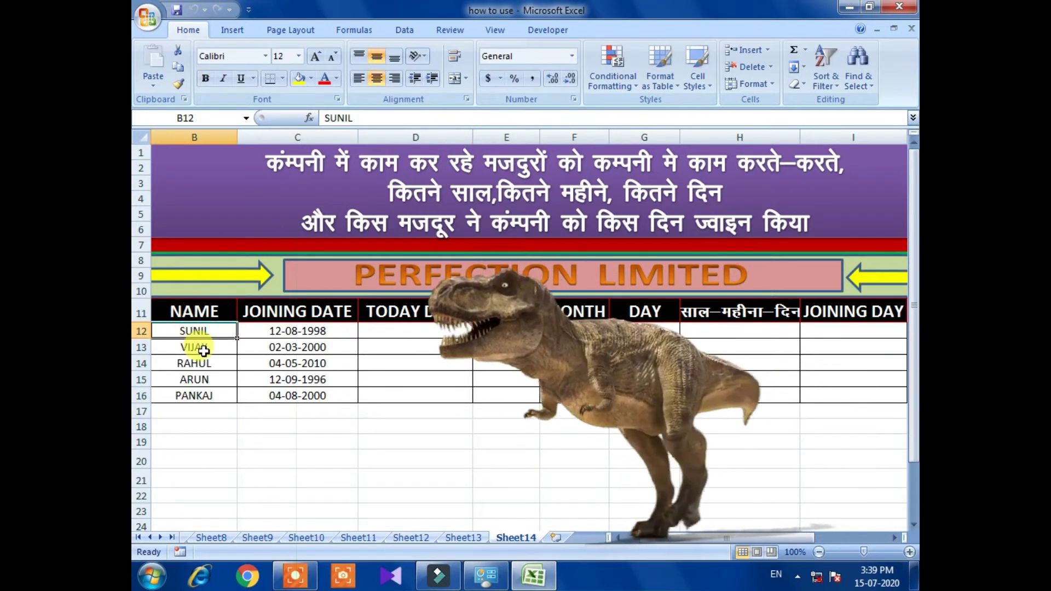
click(206, 378)
click(206, 394)
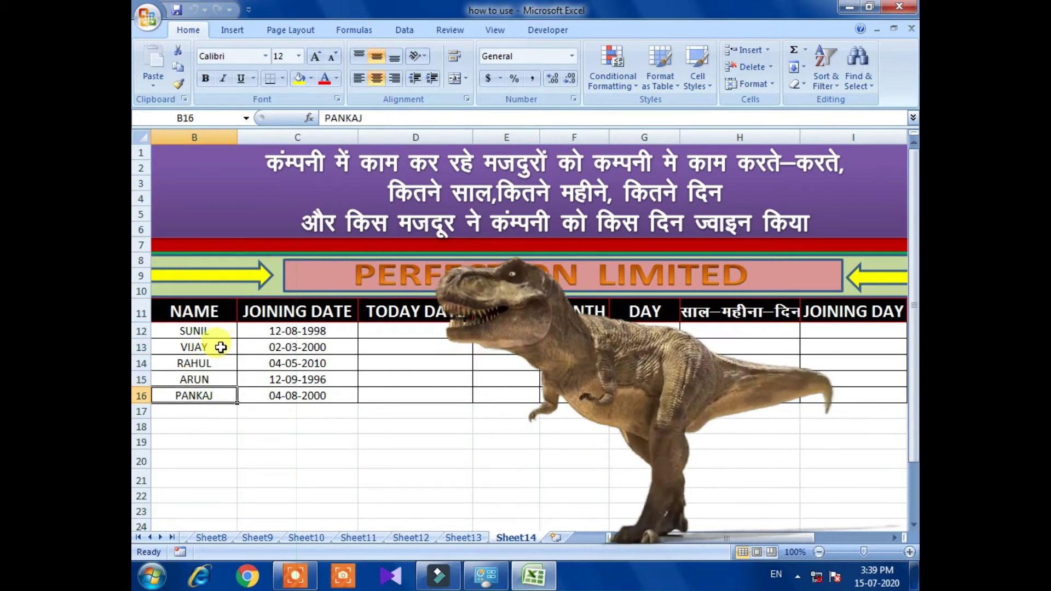
click(307, 331)
click(304, 347)
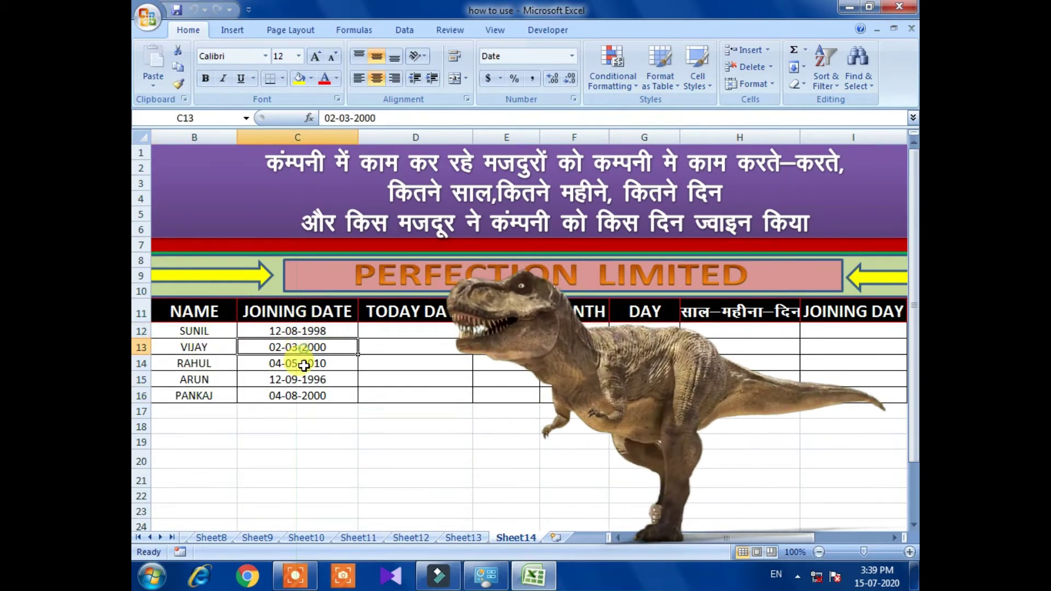
click(301, 364)
click(301, 379)
click(301, 395)
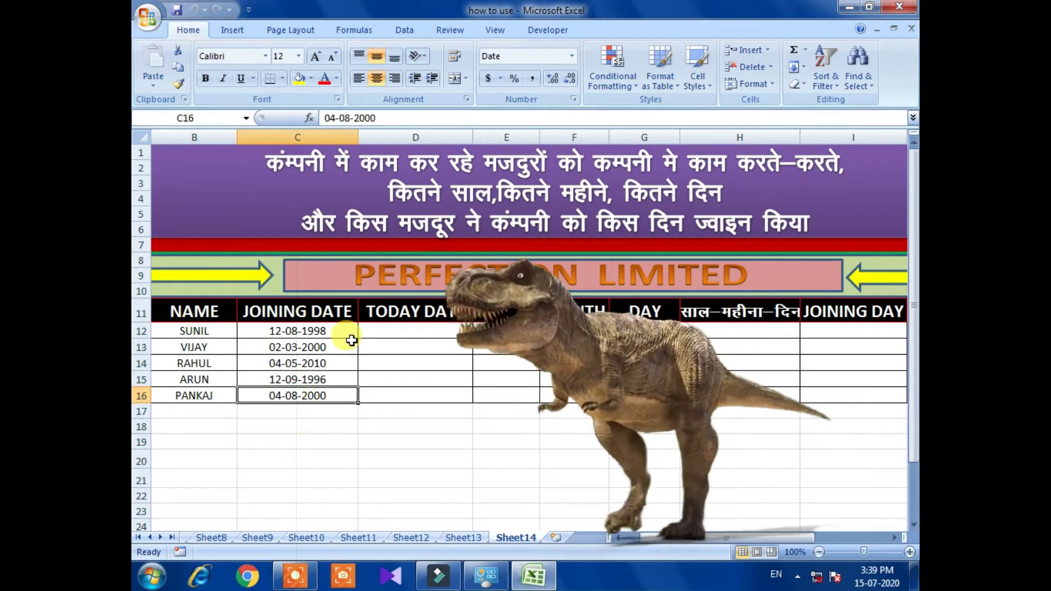
click(373, 329)
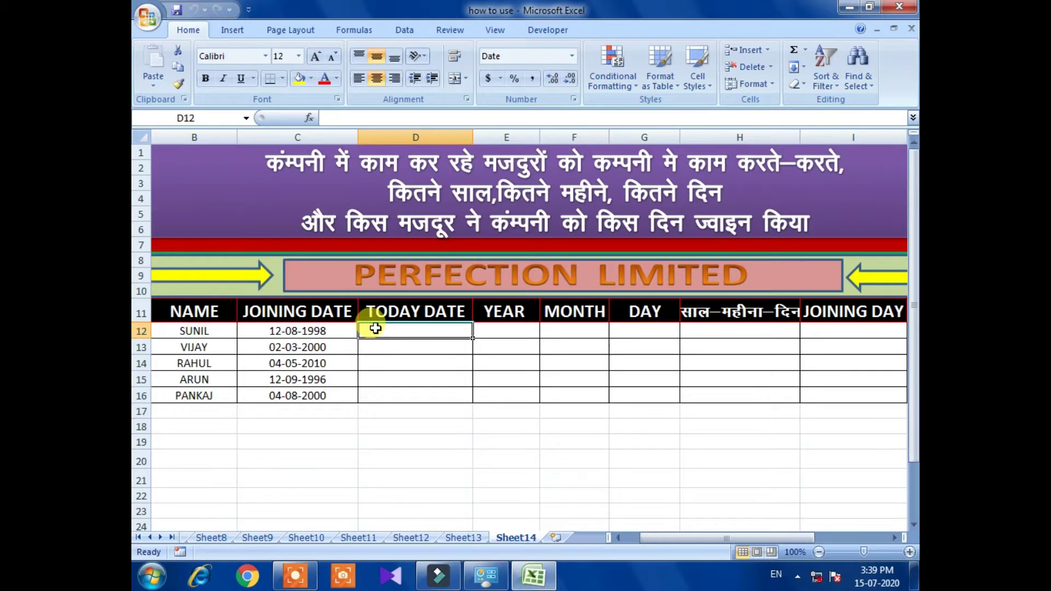
Step: Enter =TODAY() in D12 and fill it down to D16, showing 15-07-2020 for all five employees
text(=to)
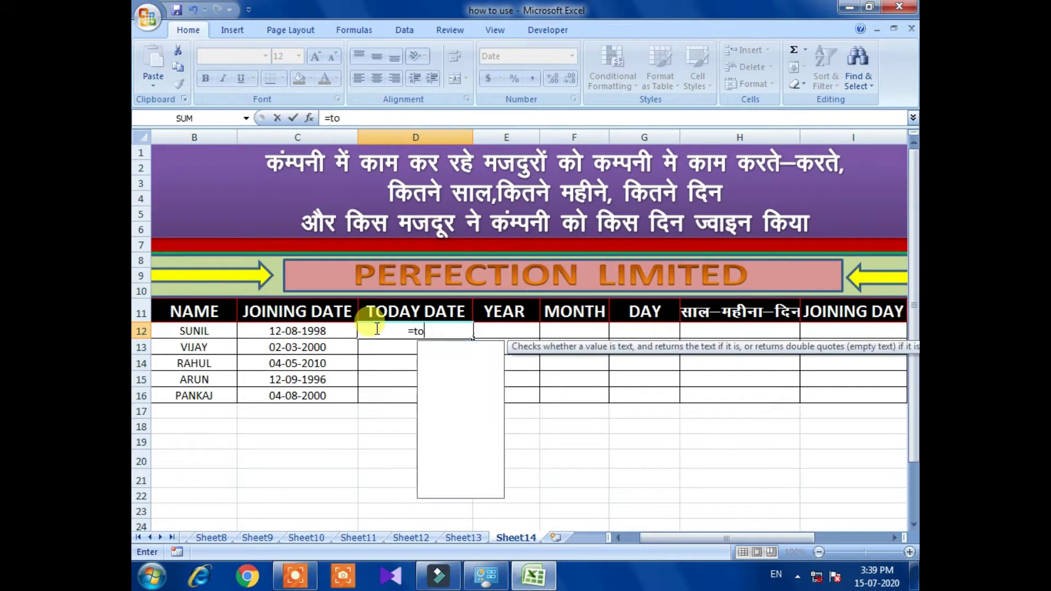
text(da)
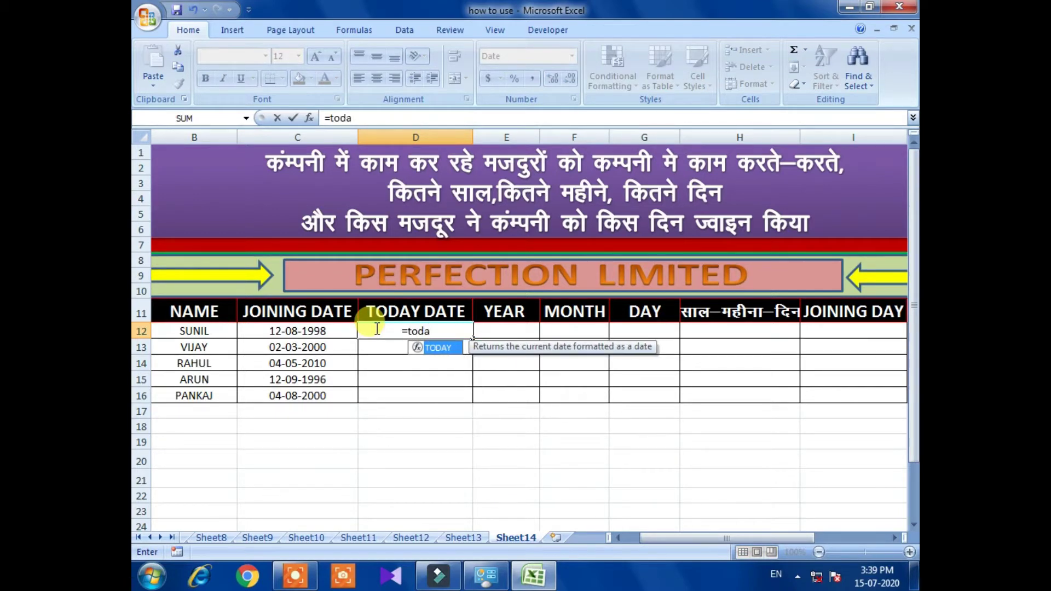
double_click(439, 347)
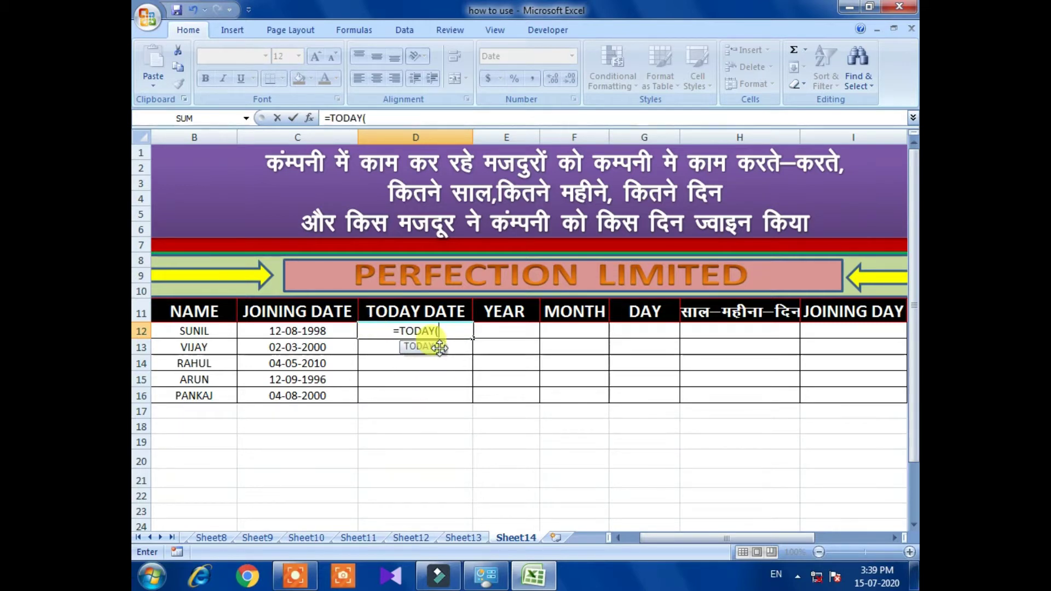
key(Return)
click(457, 336)
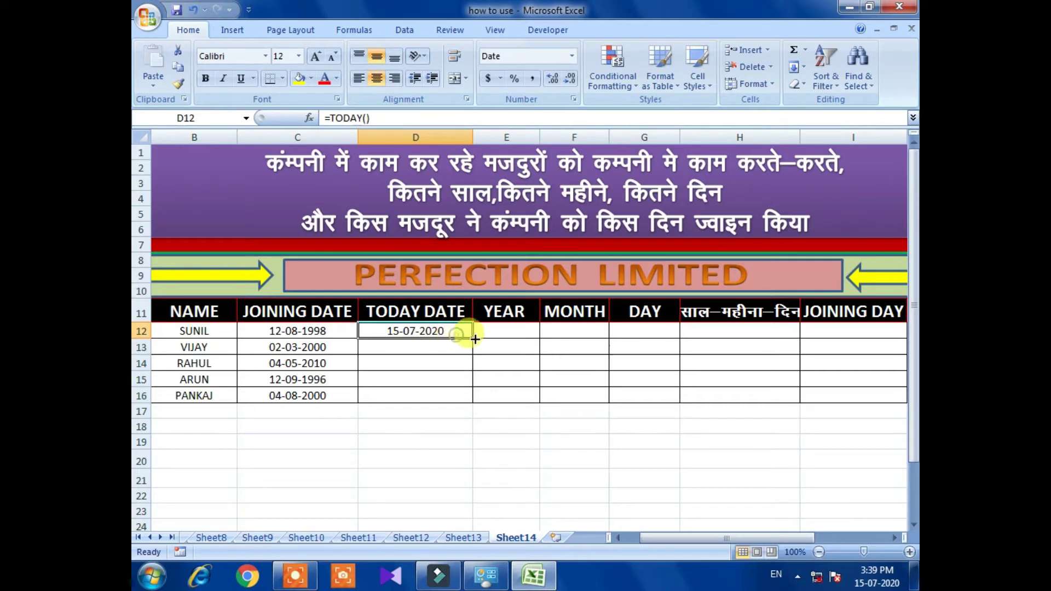
drag(471, 339, 472, 397)
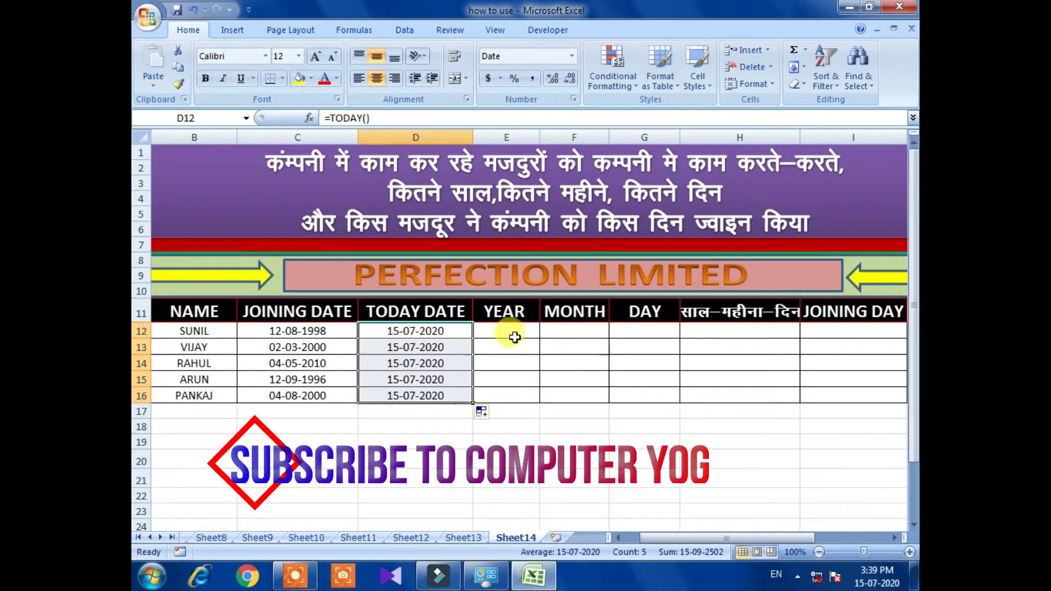
Step: Enter =DATEDIF(C12,D12,"y") in E12 so SUNIL's completed years show 21
click(497, 332)
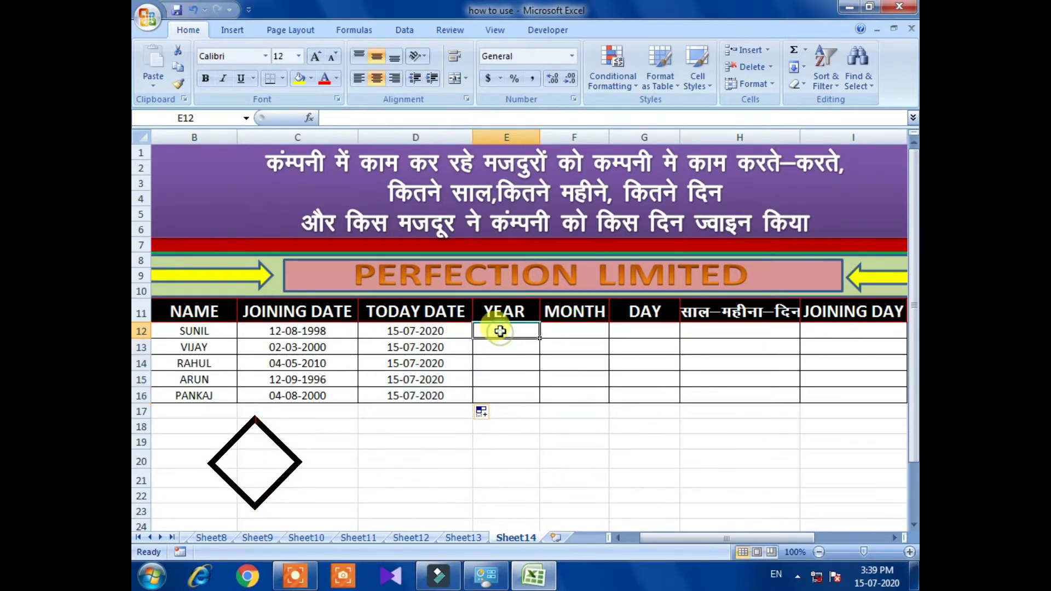
click(219, 326)
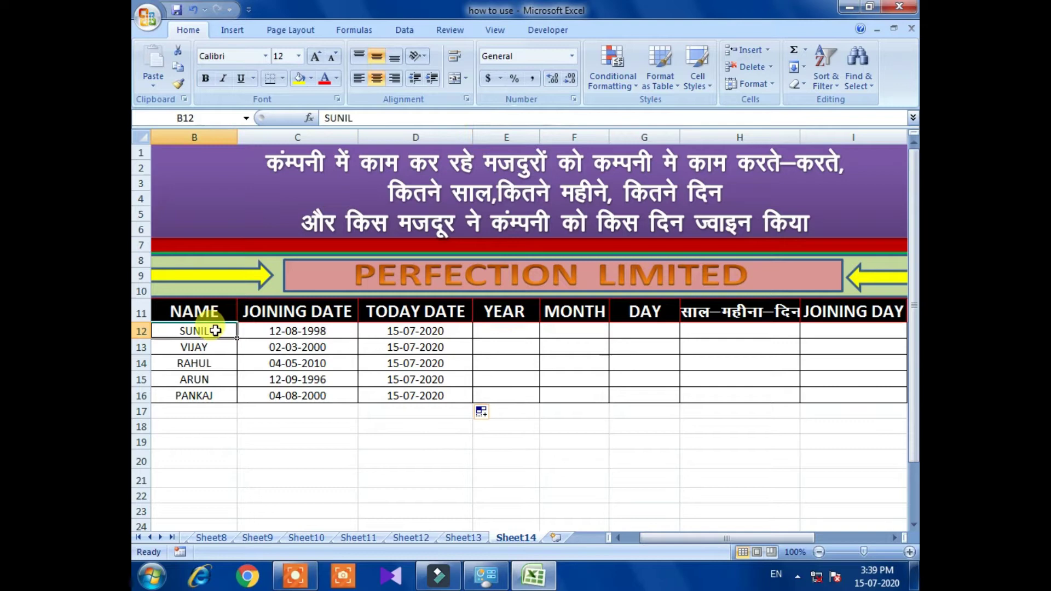
click(271, 333)
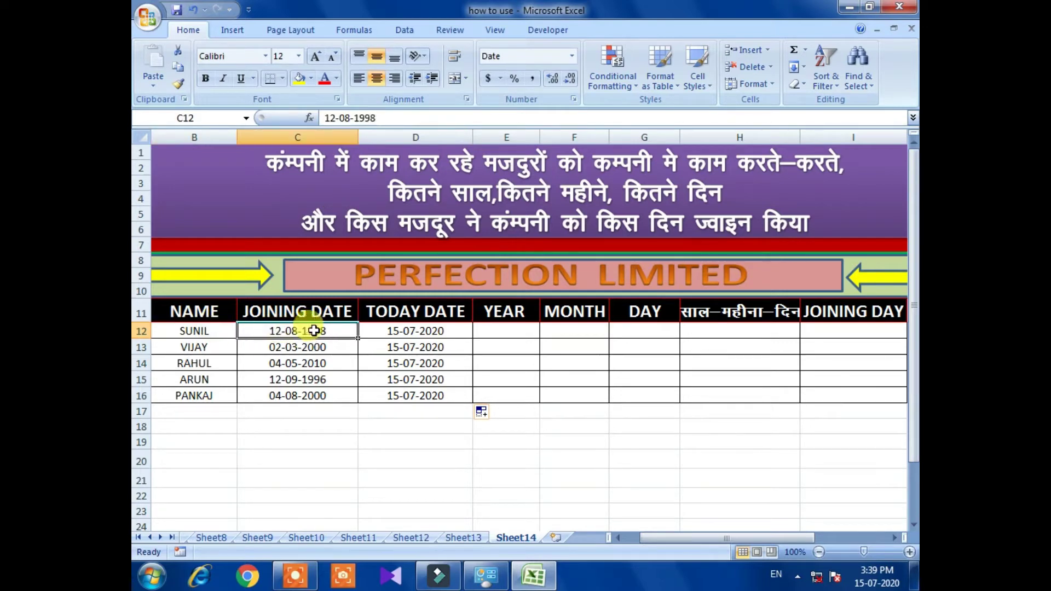
click(377, 332)
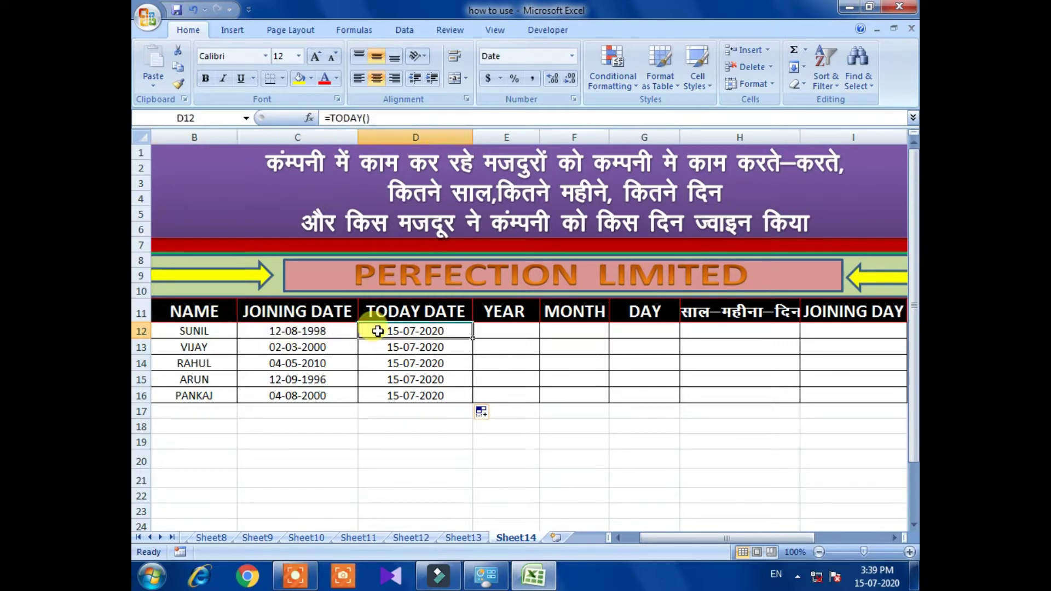
click(305, 331)
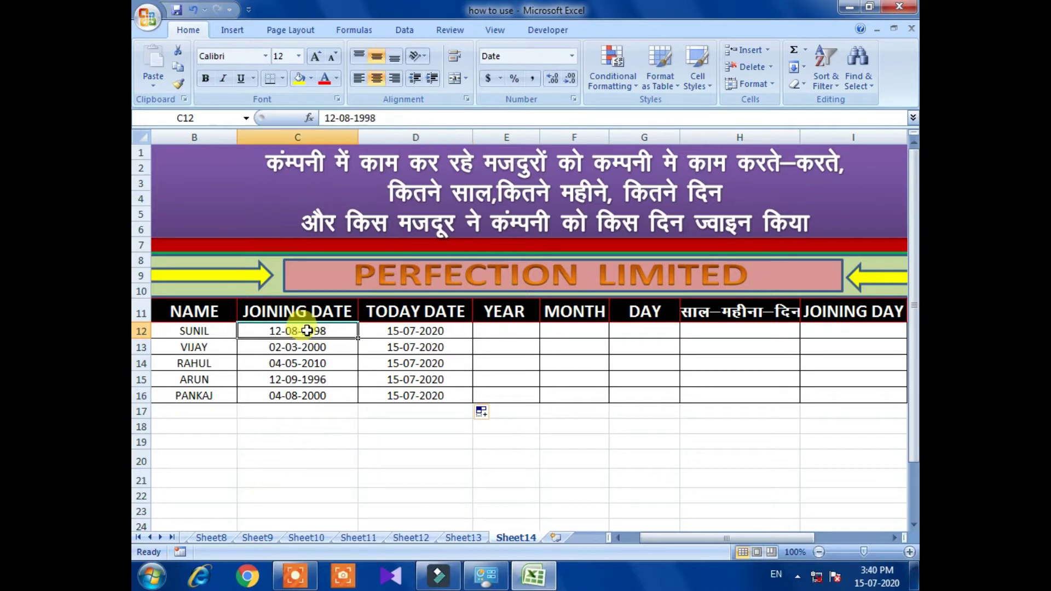
click(378, 331)
click(501, 332)
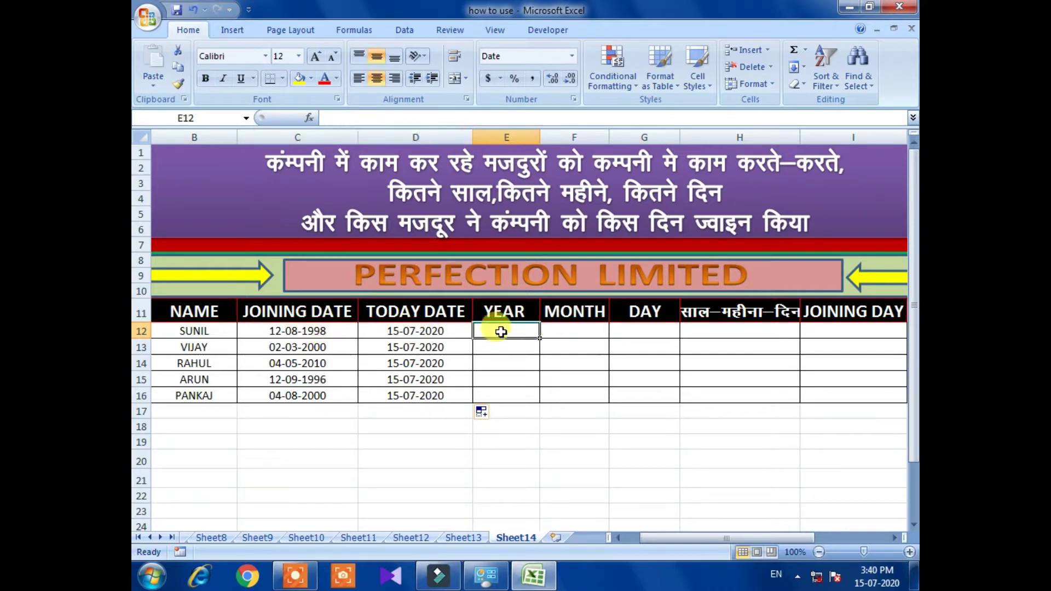
text(=)
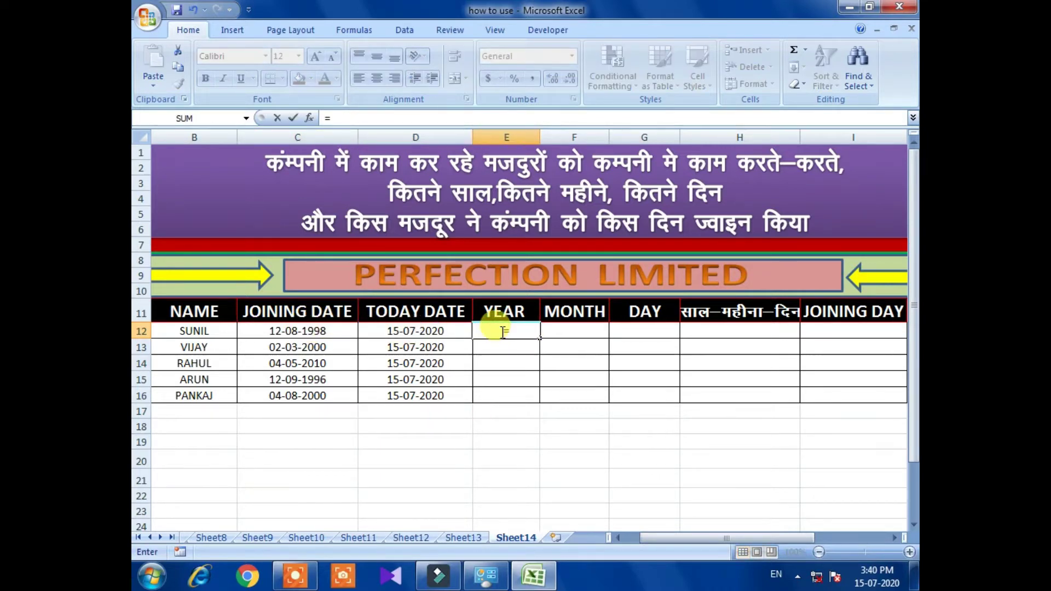
text(date)
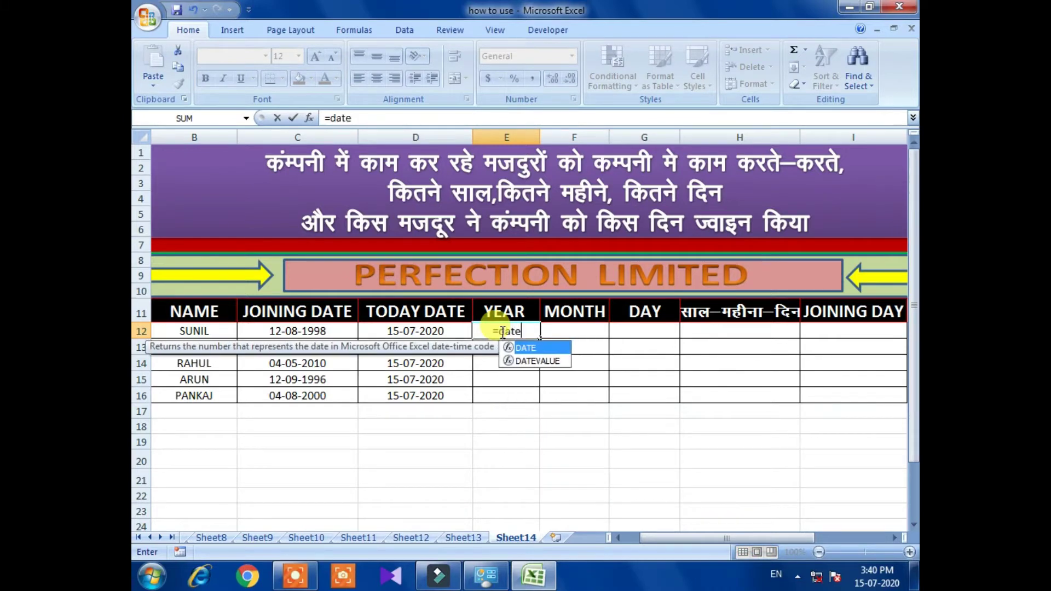
text(dif()
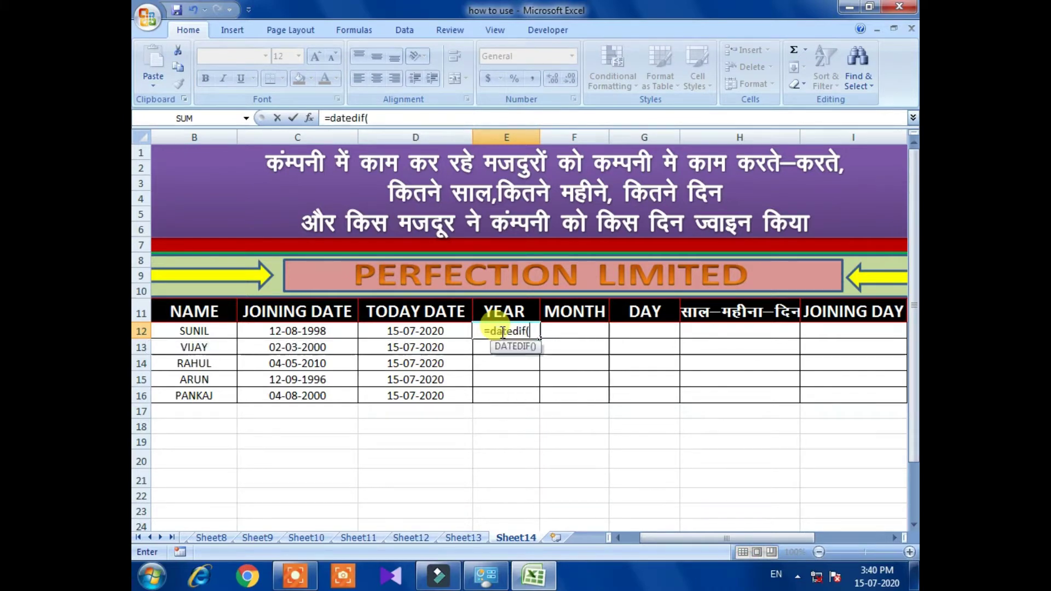
click(349, 332)
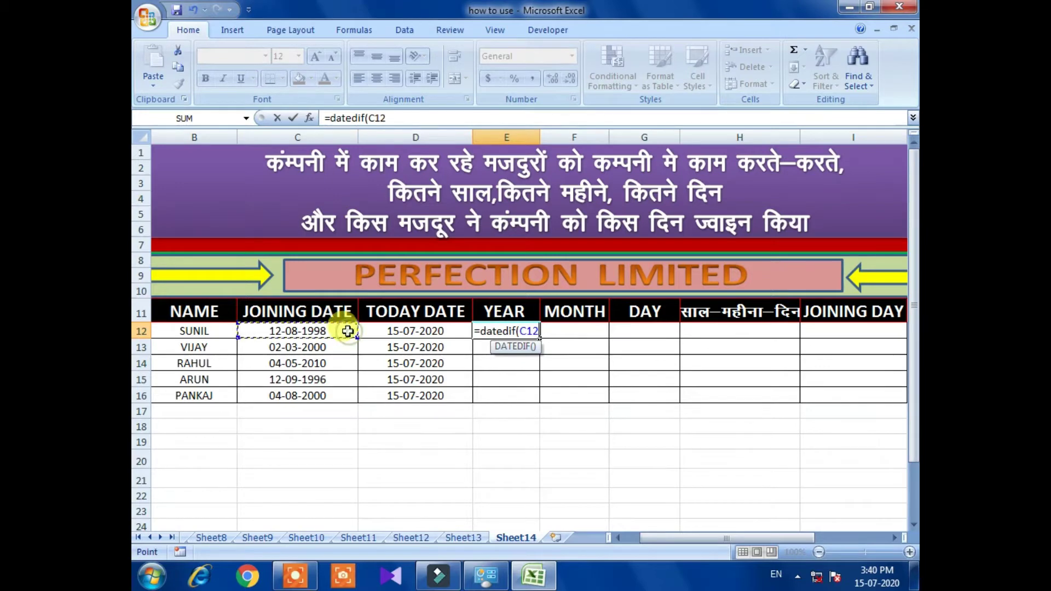
text(,)
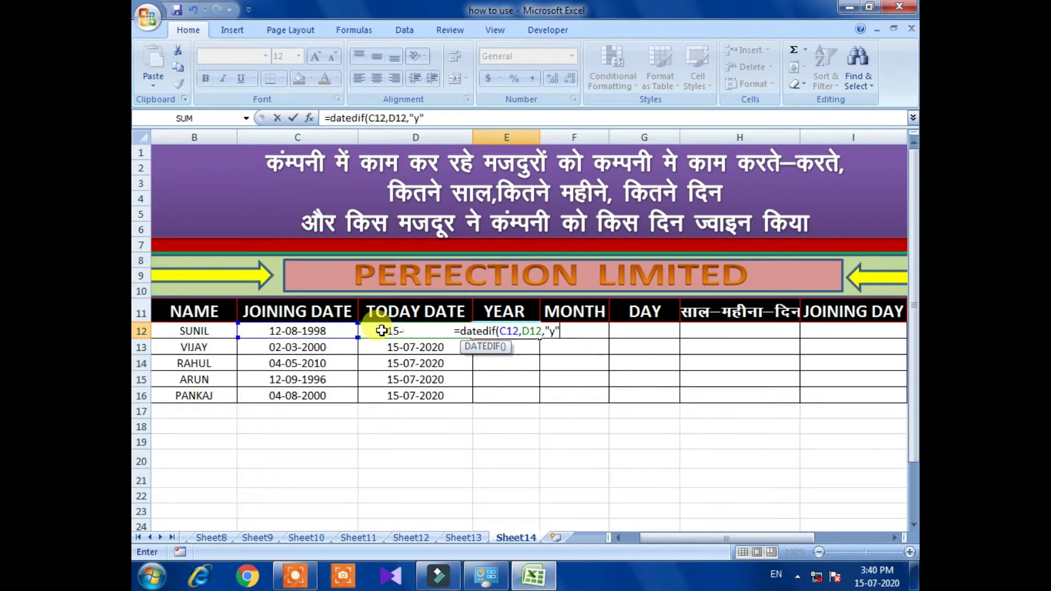
key(Return)
click(530, 329)
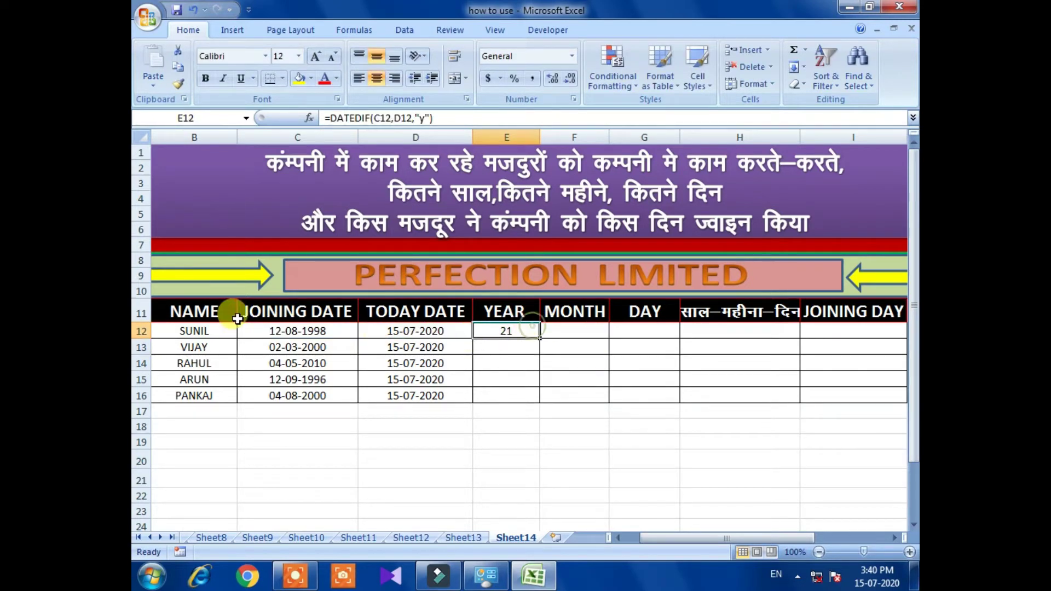
Step: Enter =DATEDIF(C12,D12,"ym") in F12, giving SUNIL's 11 leftover months
click(198, 328)
click(497, 328)
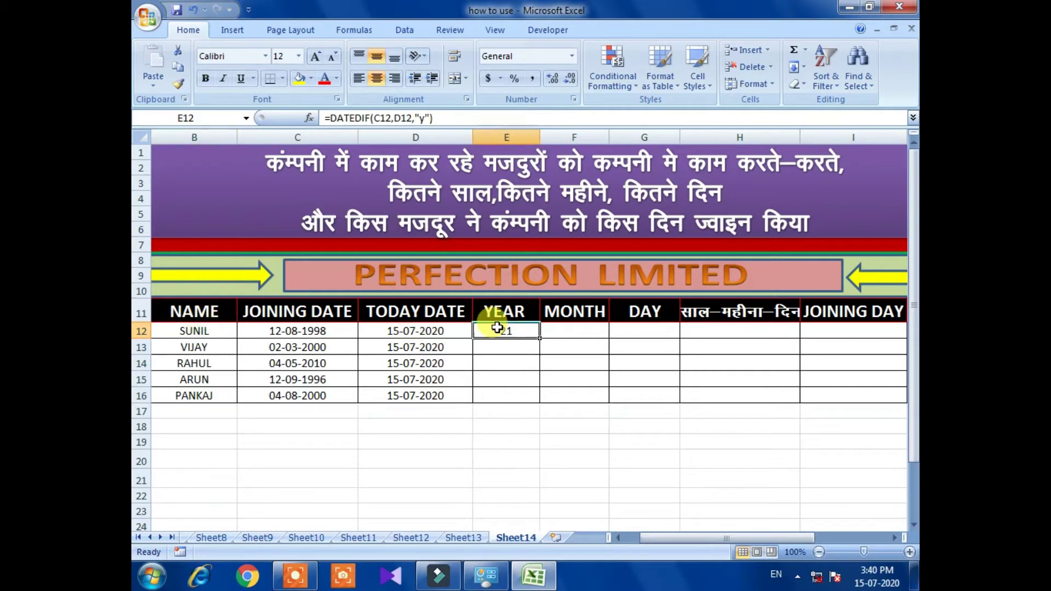
click(563, 332)
text(=)
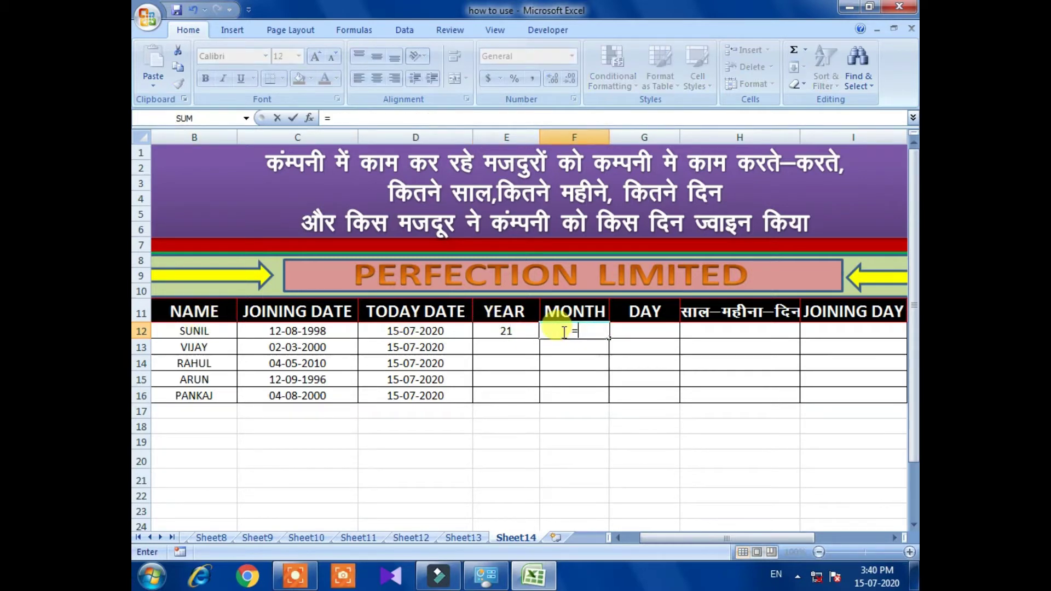
text(dated)
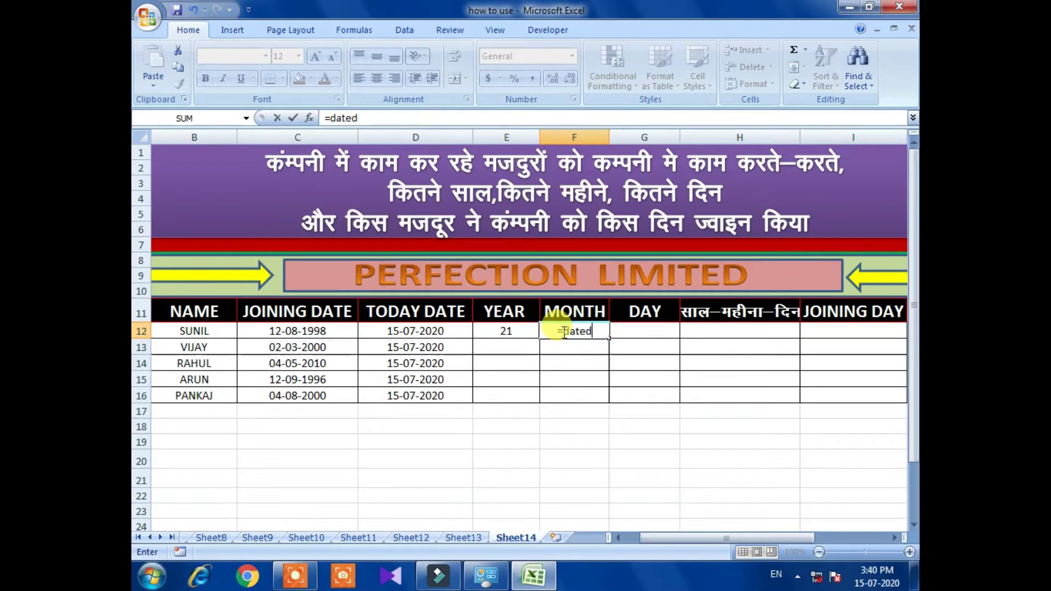
text(if(C12)
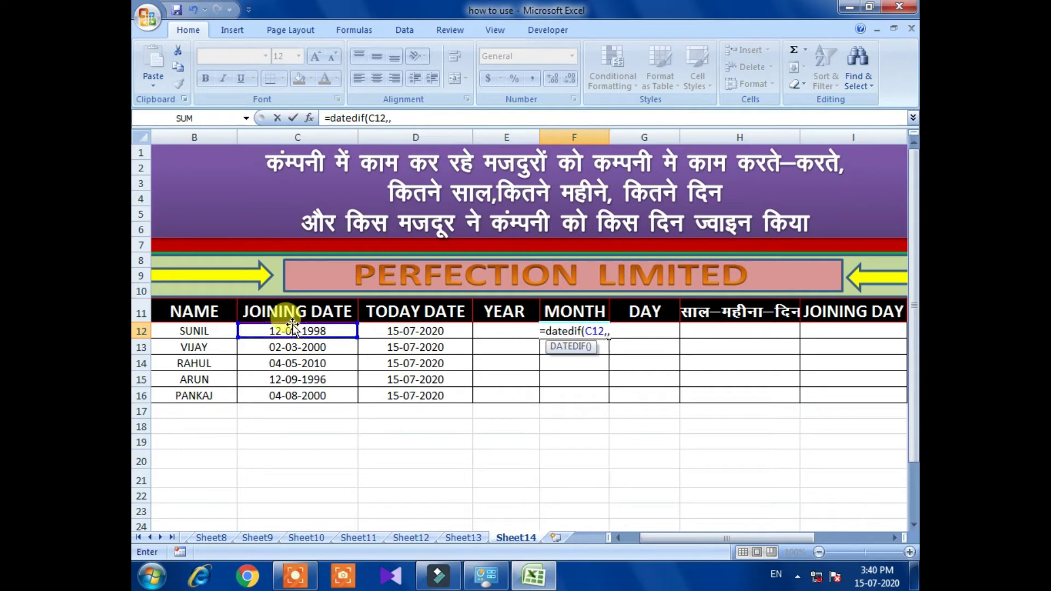
text(,)
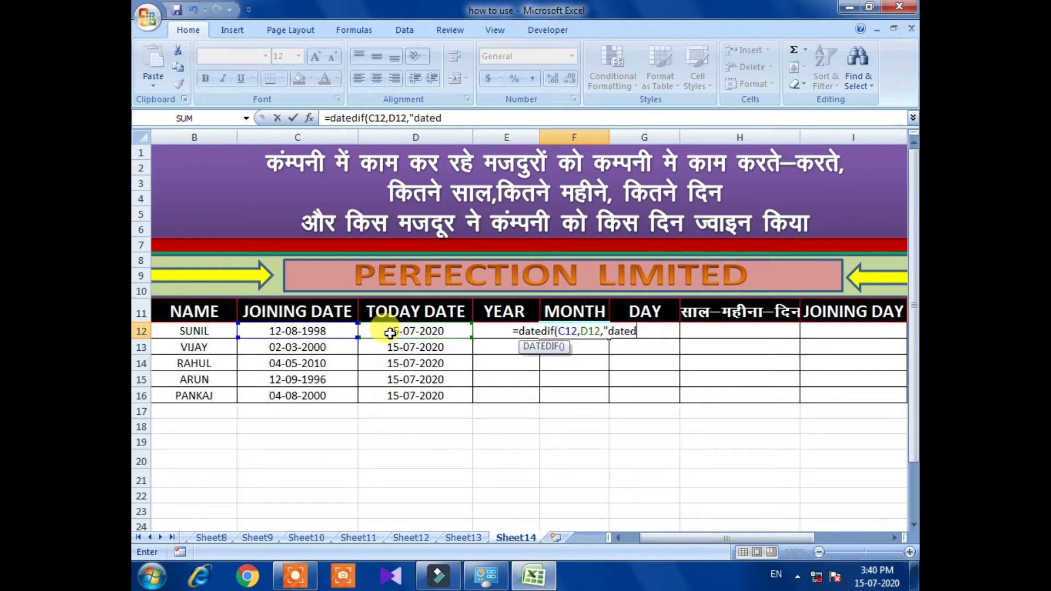
key(BackSpace)
key(BackSpace)
key(BackSpace)
key(BackSpace)
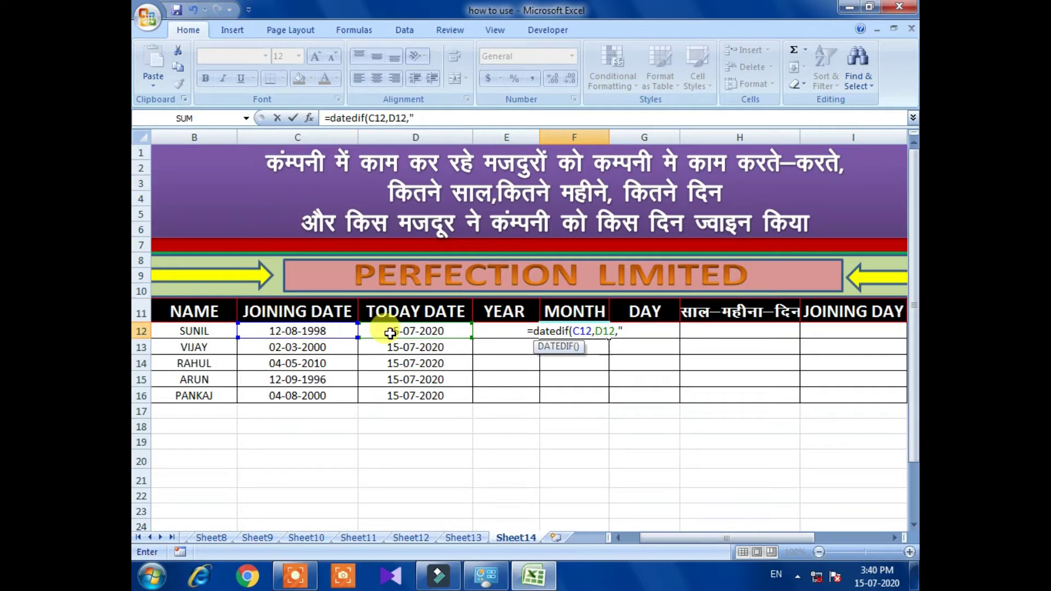
text(ym)
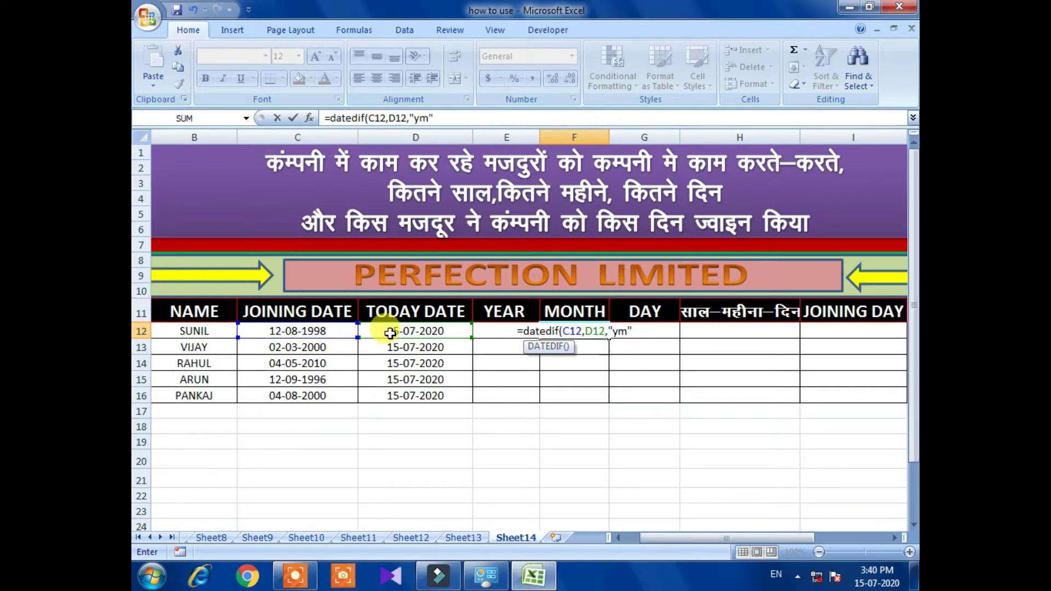
key(Return)
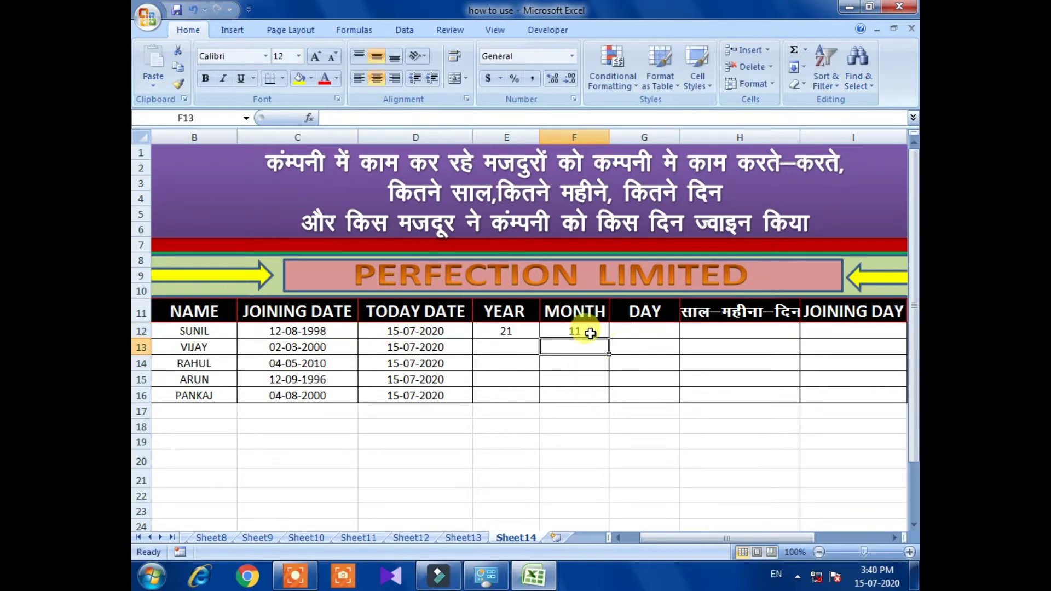
click(589, 333)
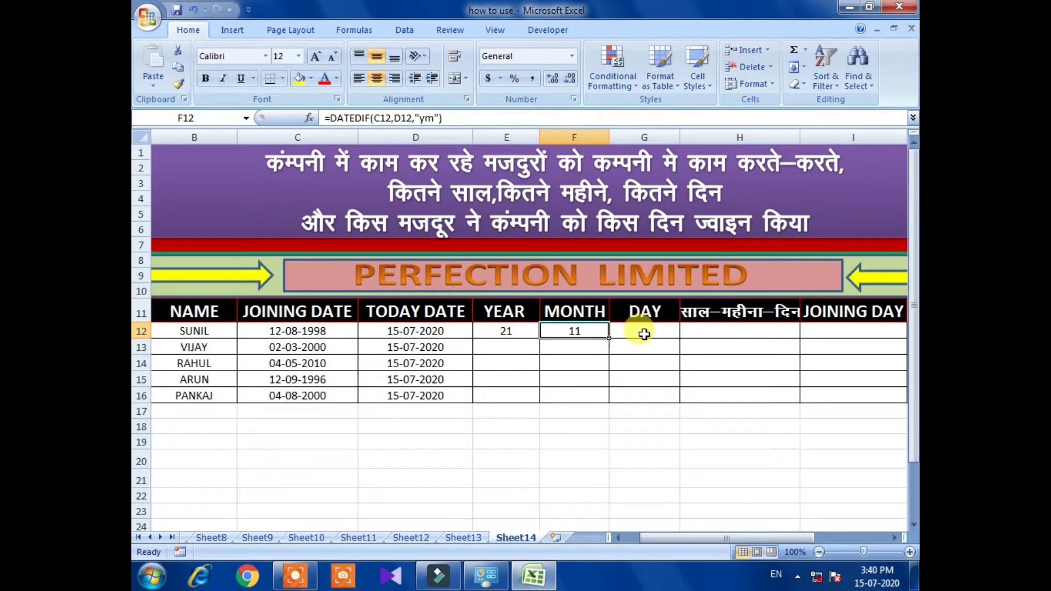
Step: Copy the months DATEDIF formula text from F12's formula bar
click(637, 332)
click(578, 335)
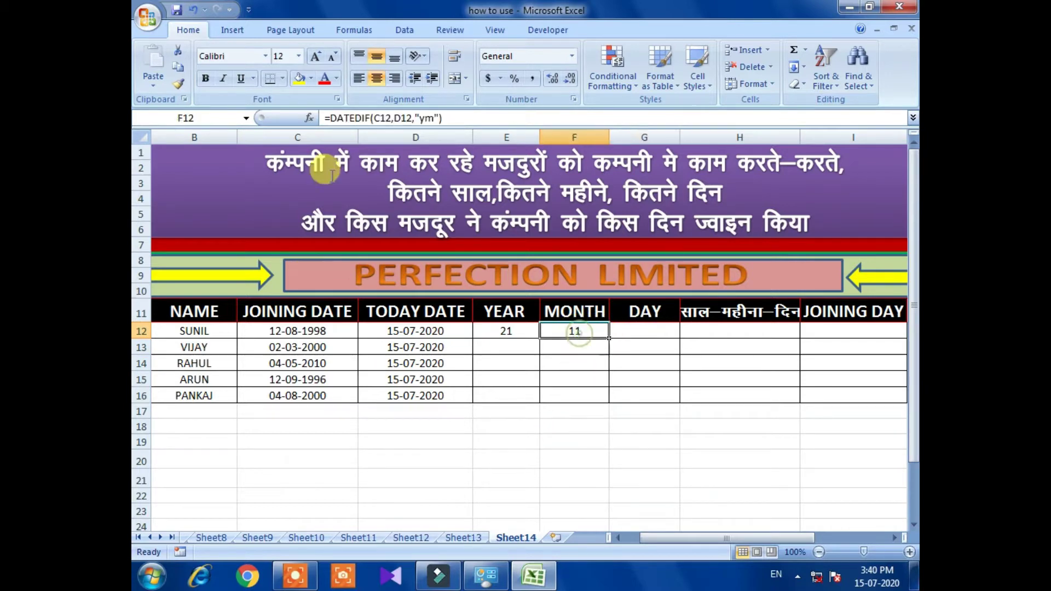
drag(442, 118, 366, 117)
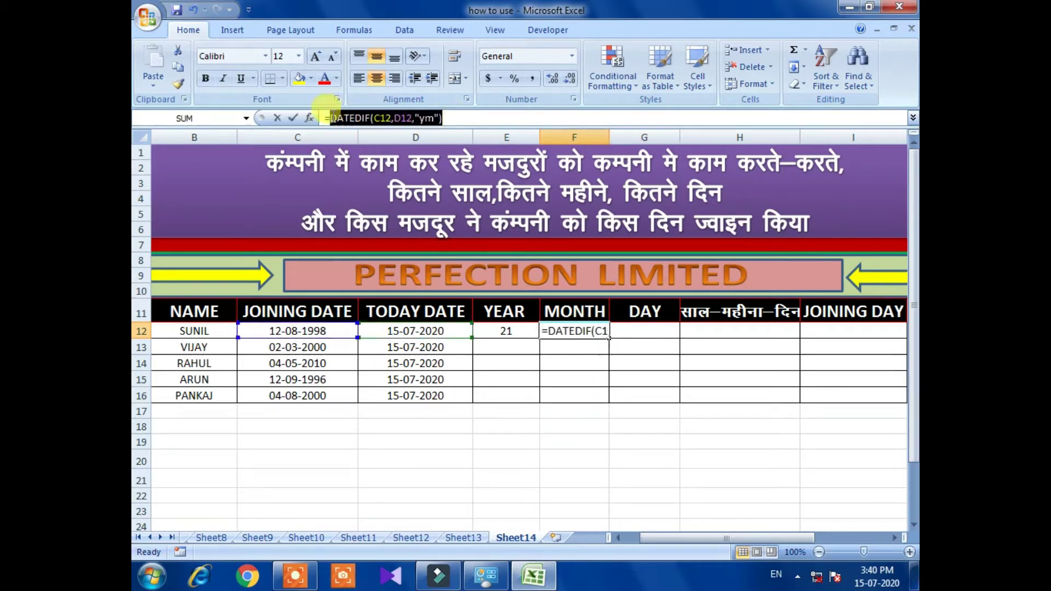
right_click(327, 119)
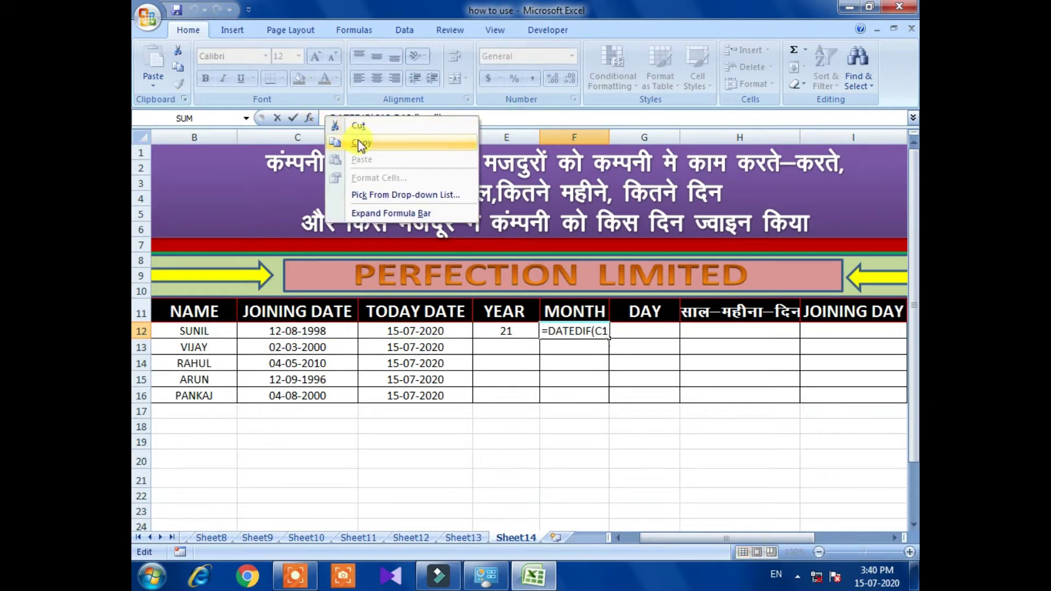
click(358, 140)
click(460, 118)
key(Return)
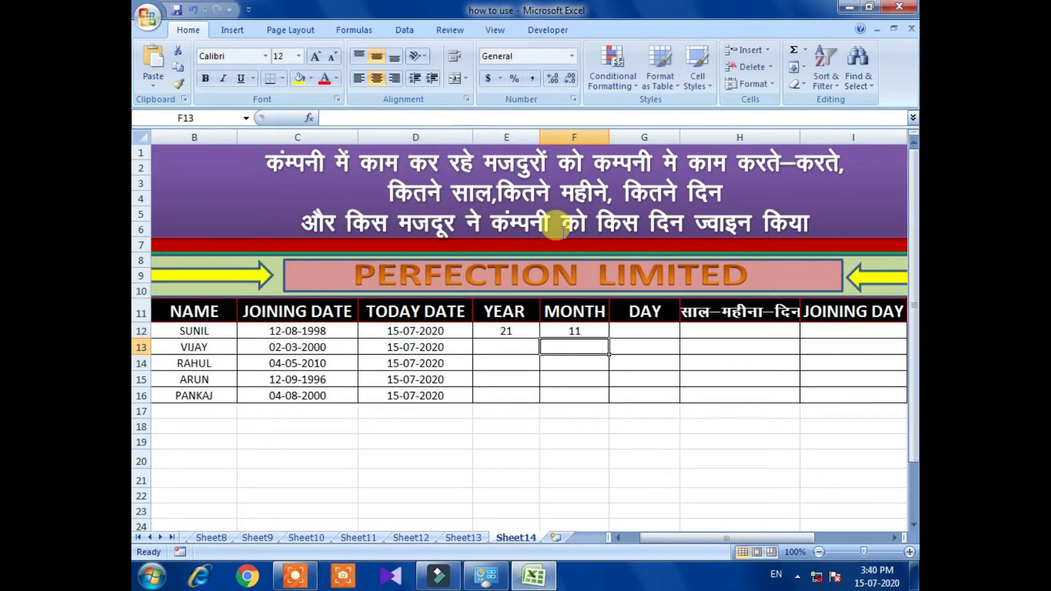
Step: Paste the copied formula into G12 and start editing its unit text
click(641, 332)
right_click(641, 332)
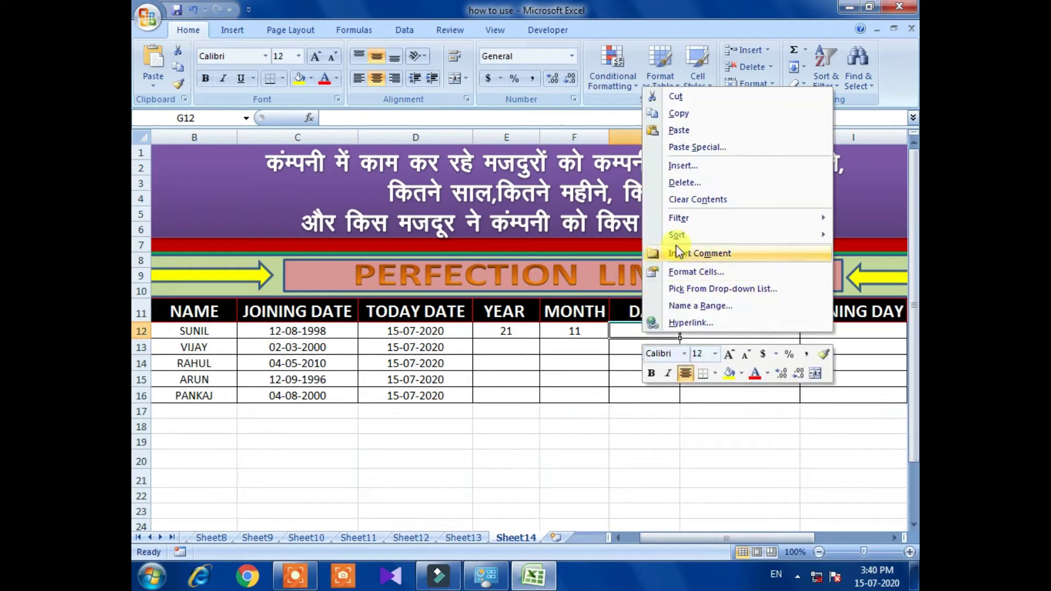
click(687, 134)
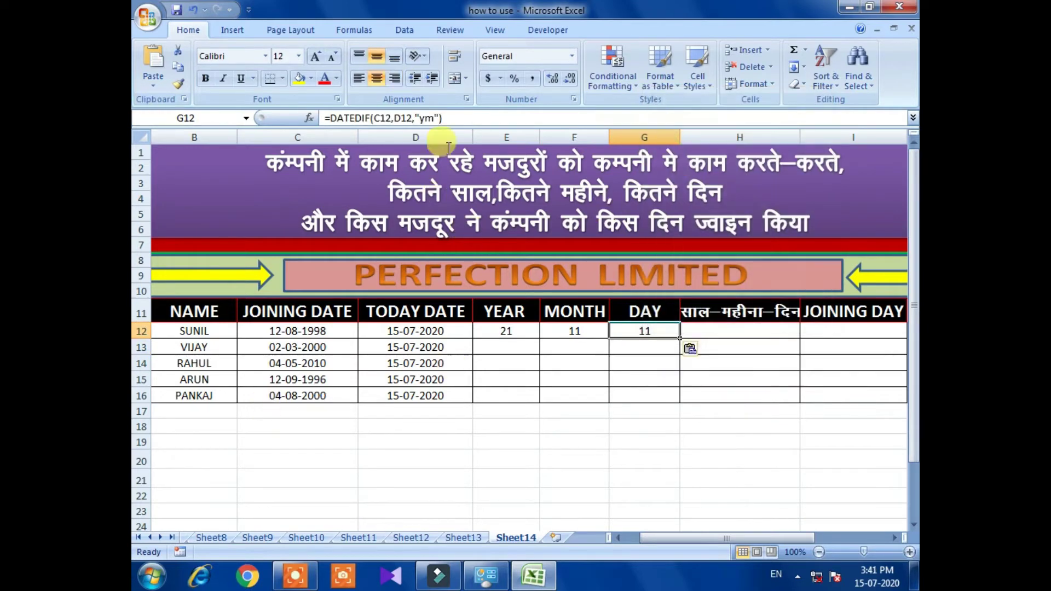
click(434, 118)
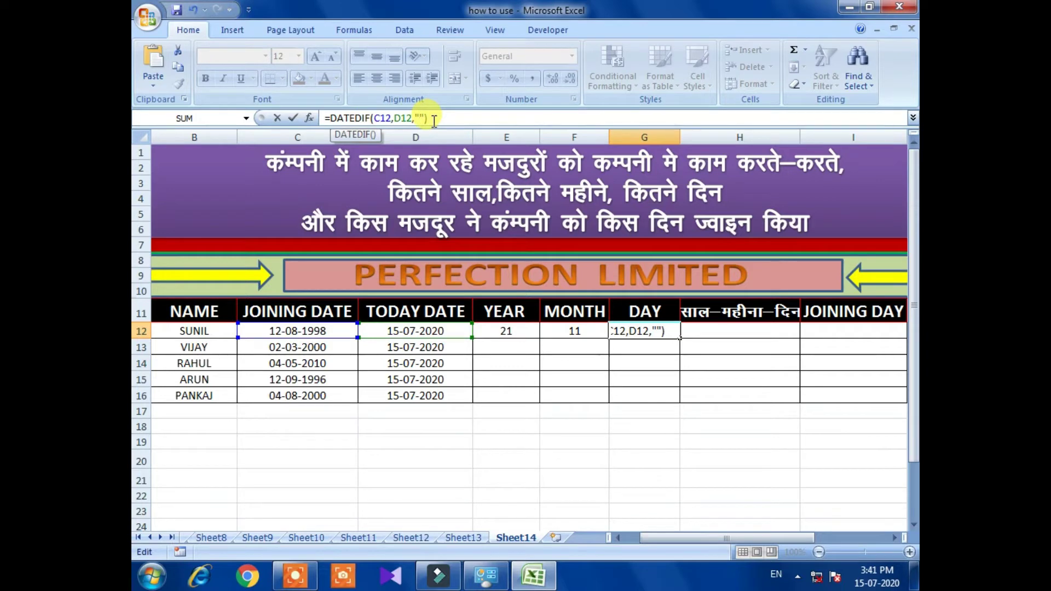
text(md)
key(Return)
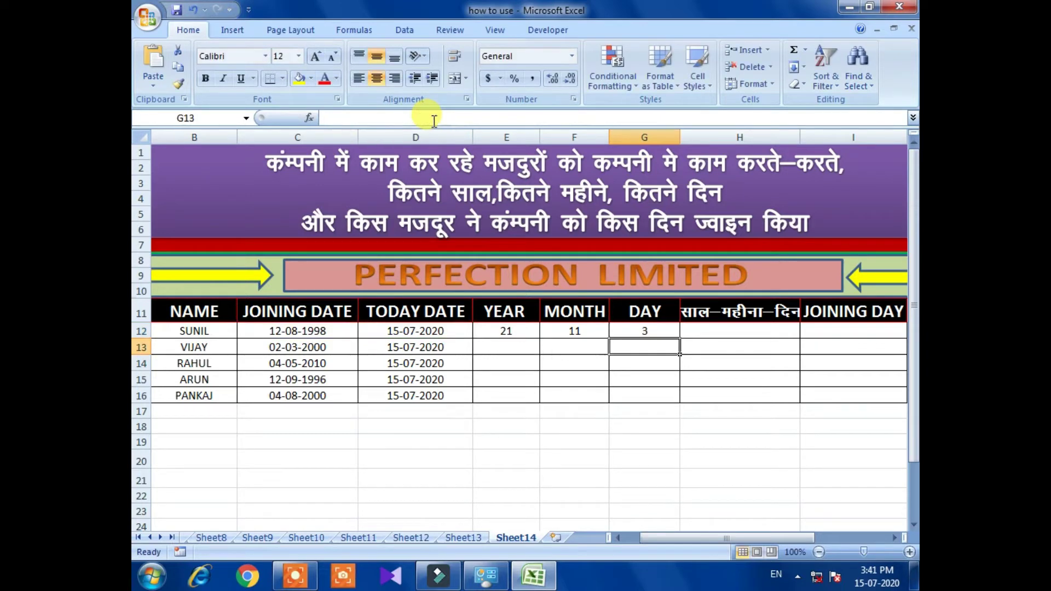
click(650, 332)
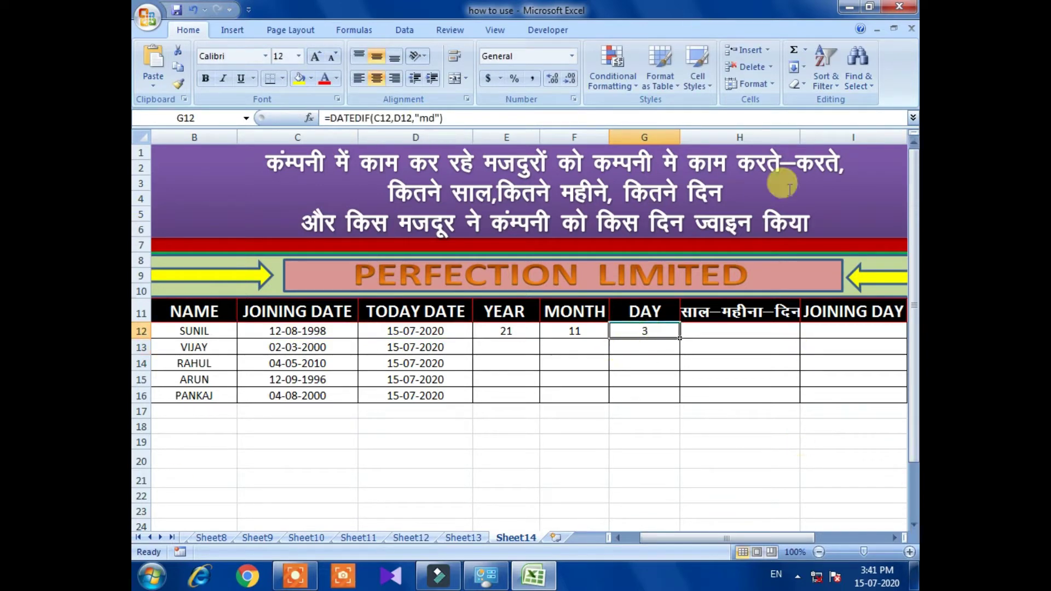
click(563, 335)
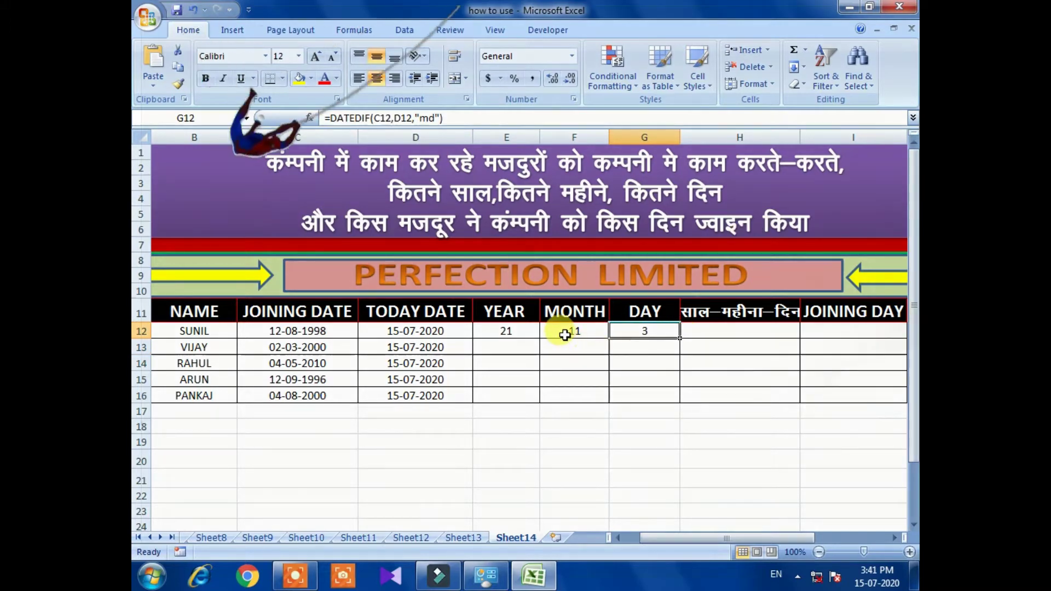
click(194, 347)
click(196, 331)
click(258, 328)
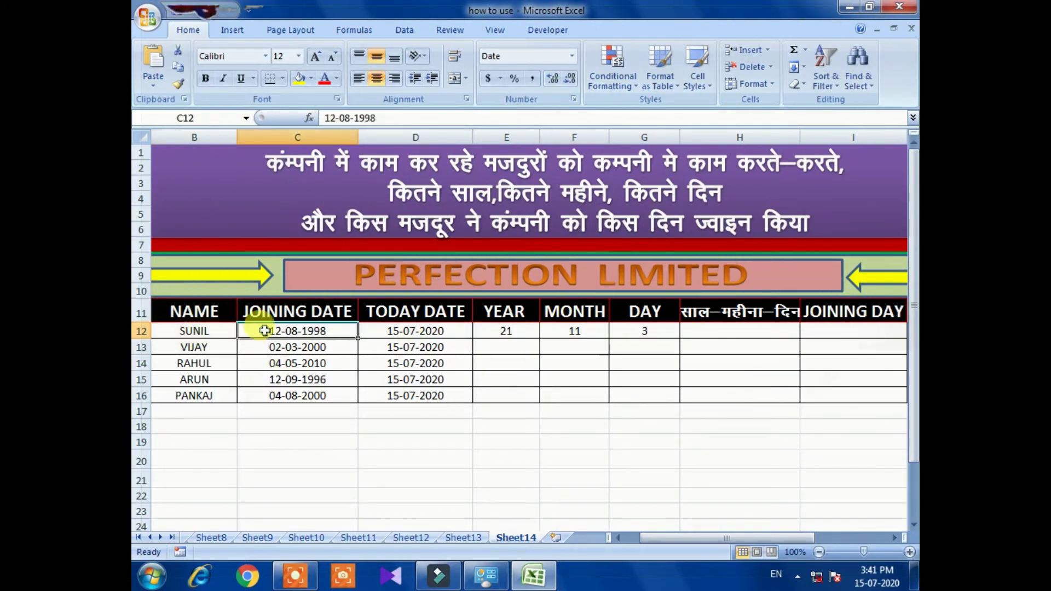
click(404, 330)
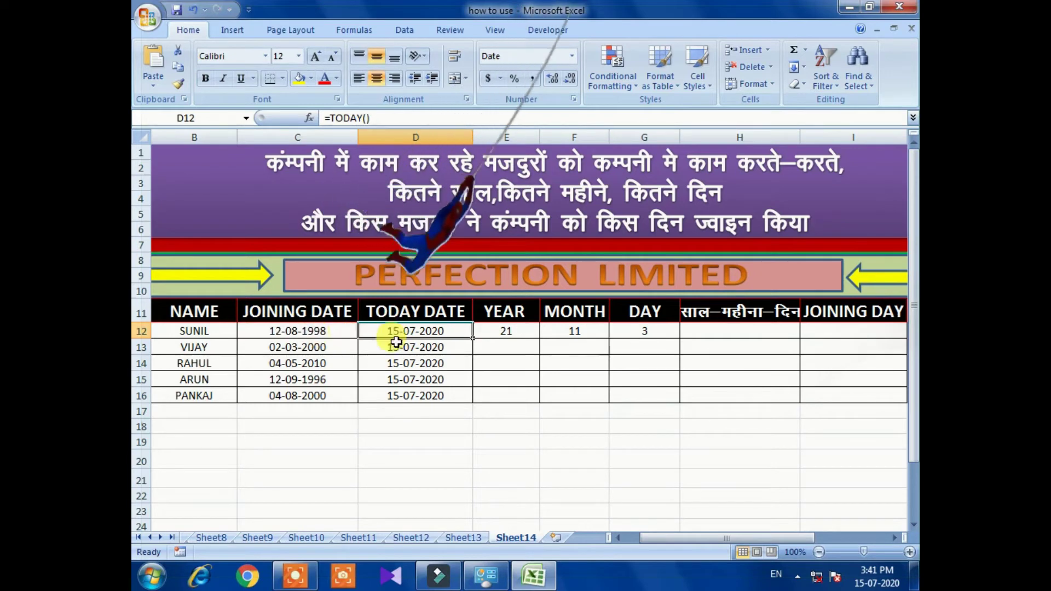
click(500, 331)
click(579, 329)
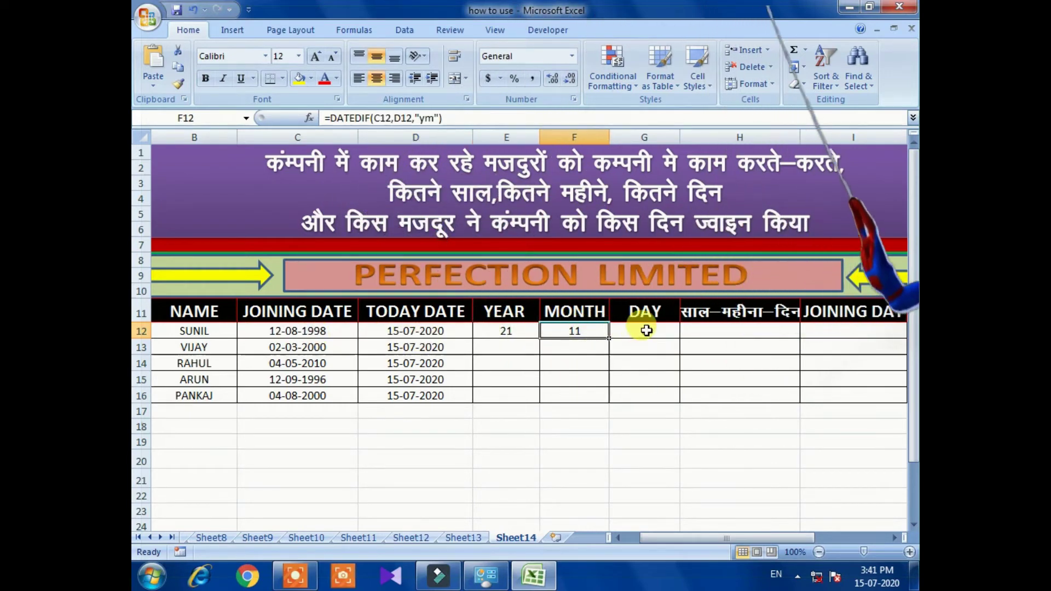
click(638, 330)
drag(520, 328, 624, 330)
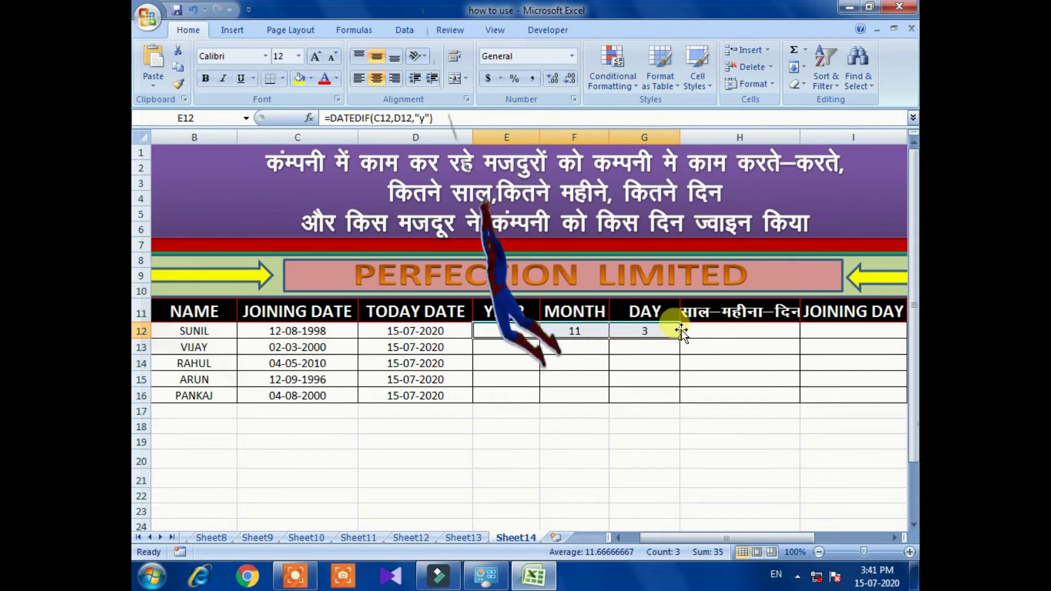
click(704, 329)
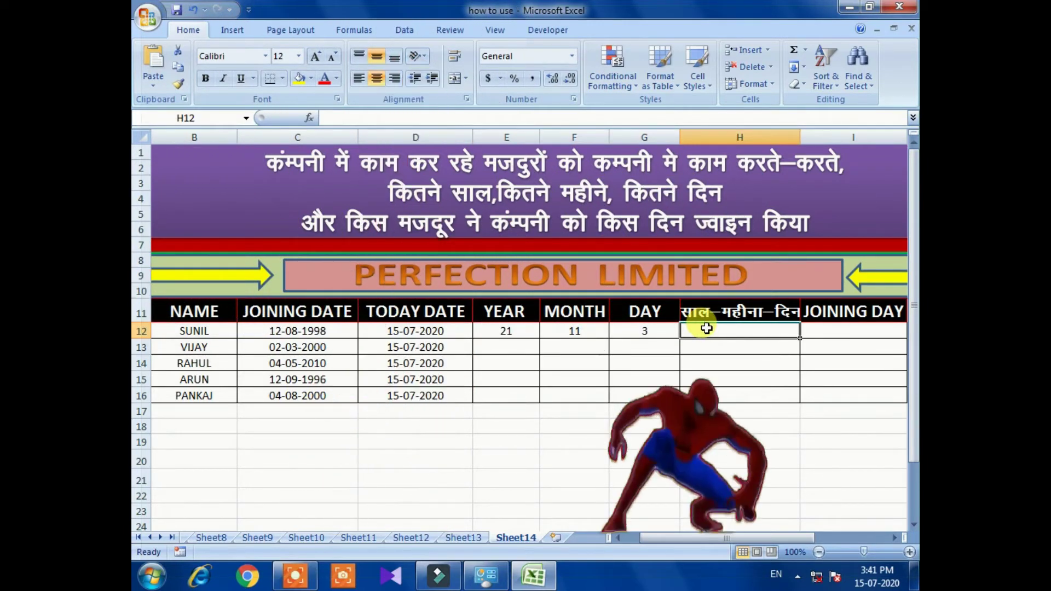
Step: Start =CONCATENATE in H12 with the years cell E12 and the "year" label
text(=)
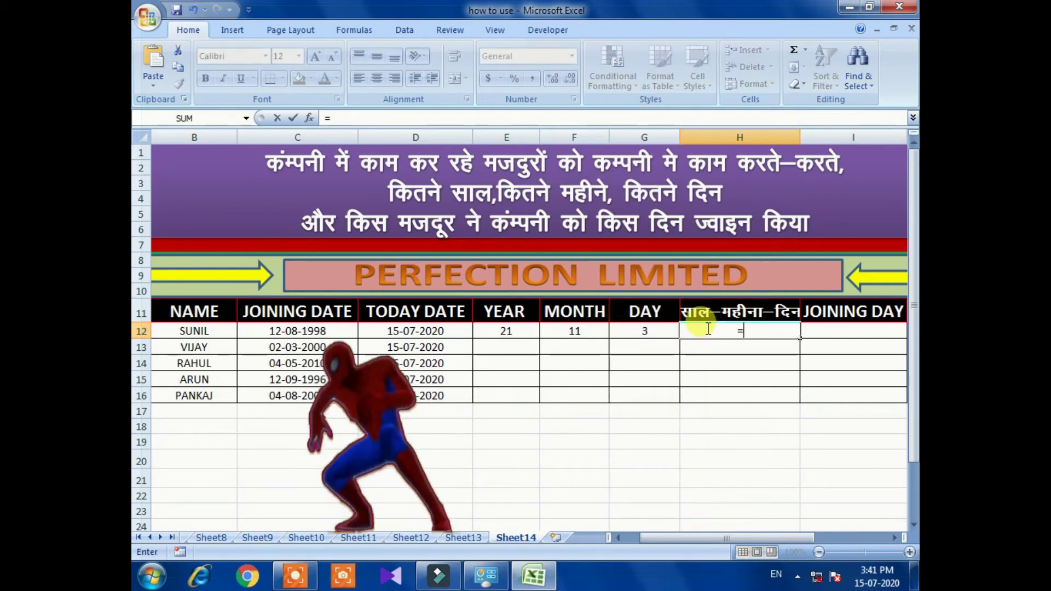
text(con)
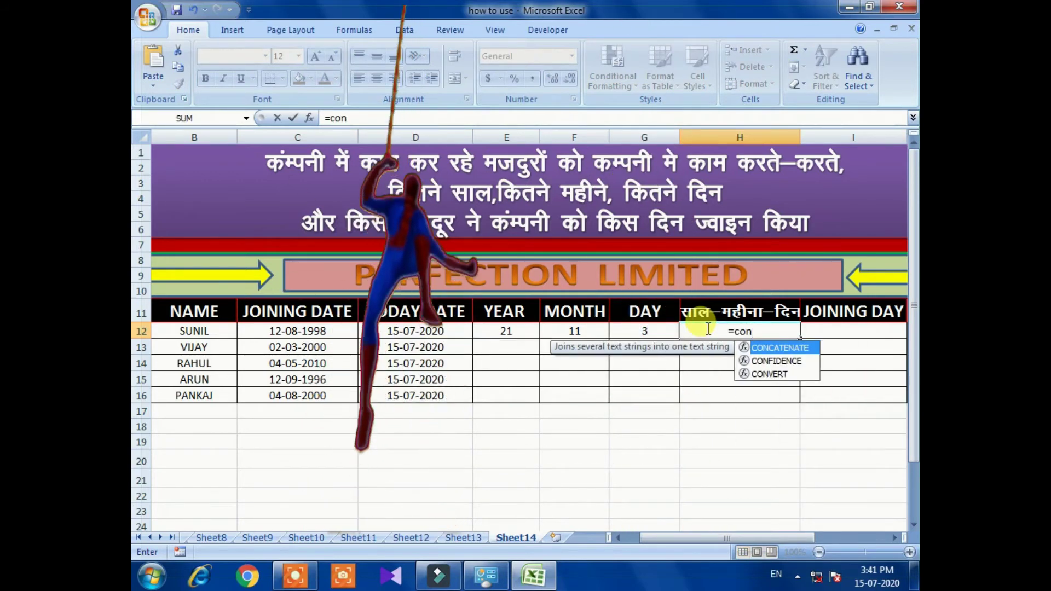
double_click(796, 348)
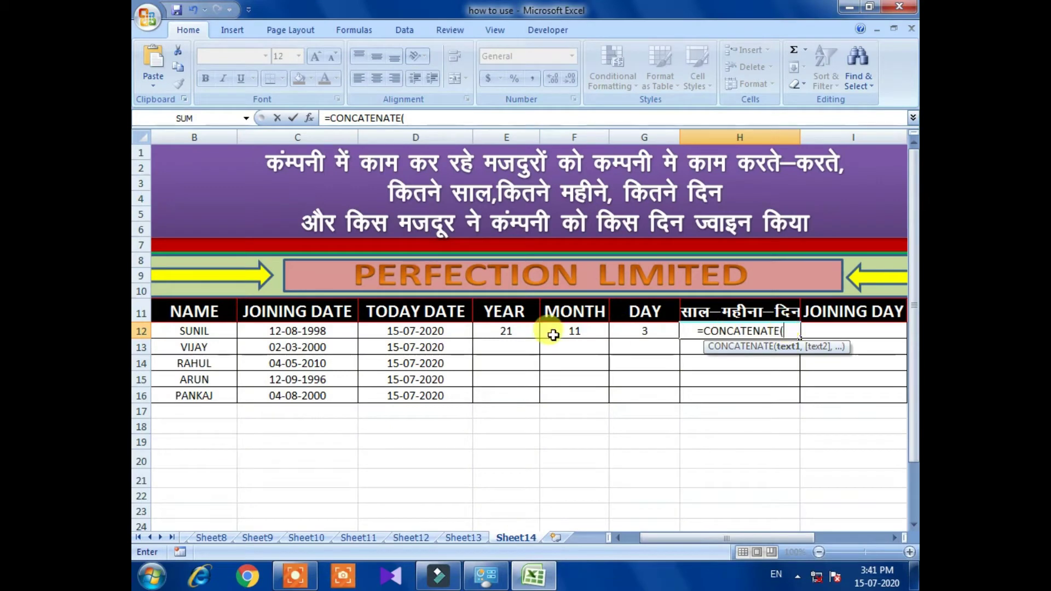
click(513, 333)
text(,)
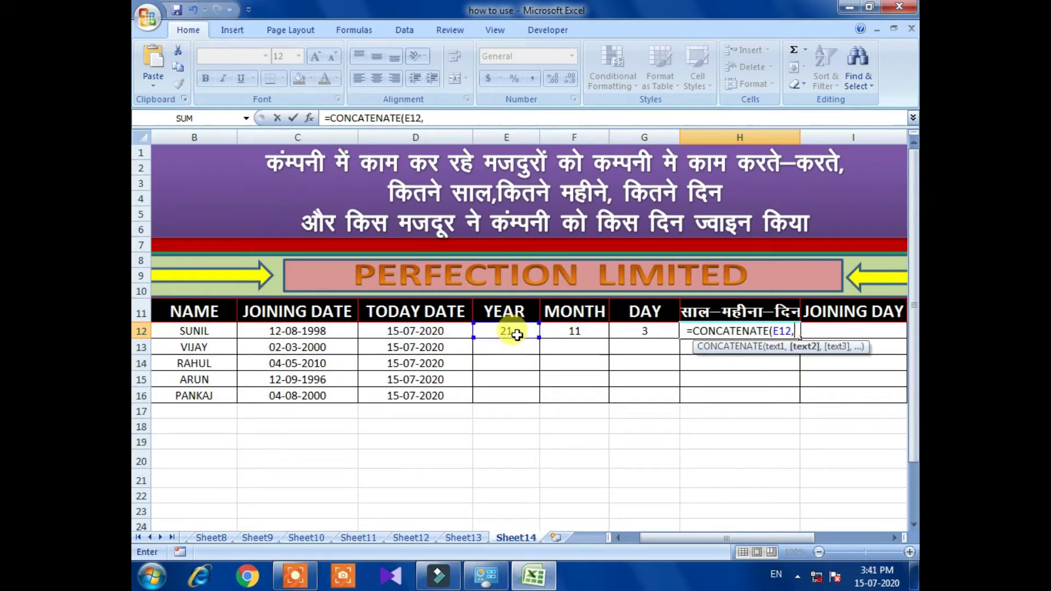
text("y)
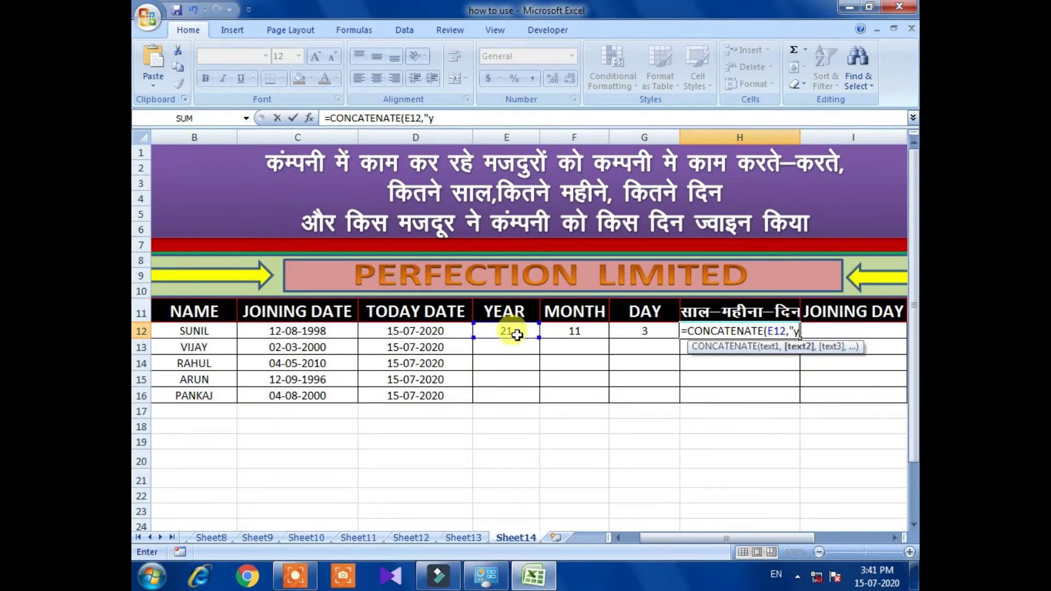
text(er)
key(BackSpace)
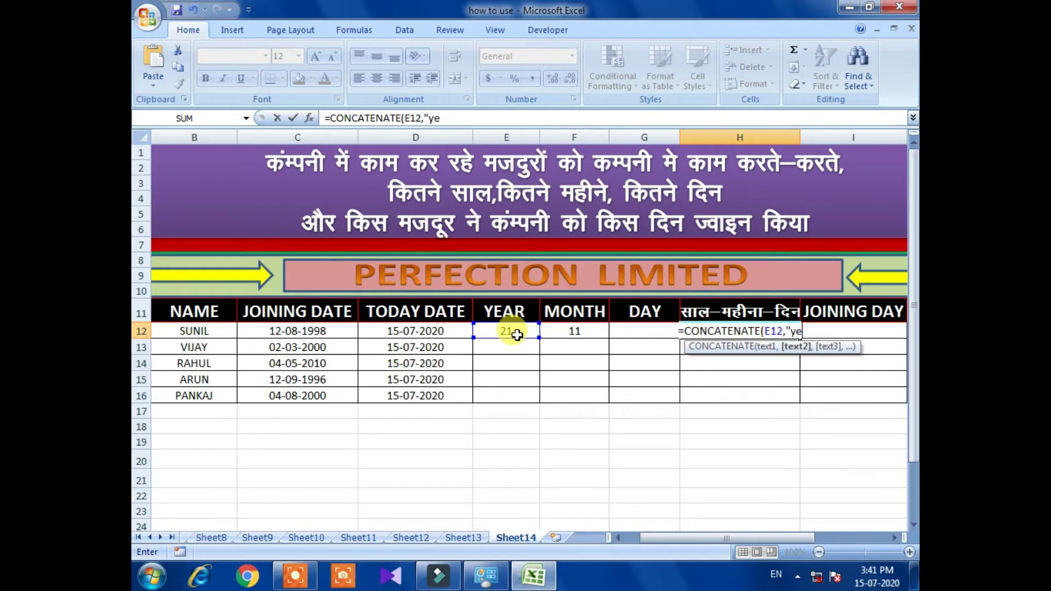
key(BackSpace)
text(ear")
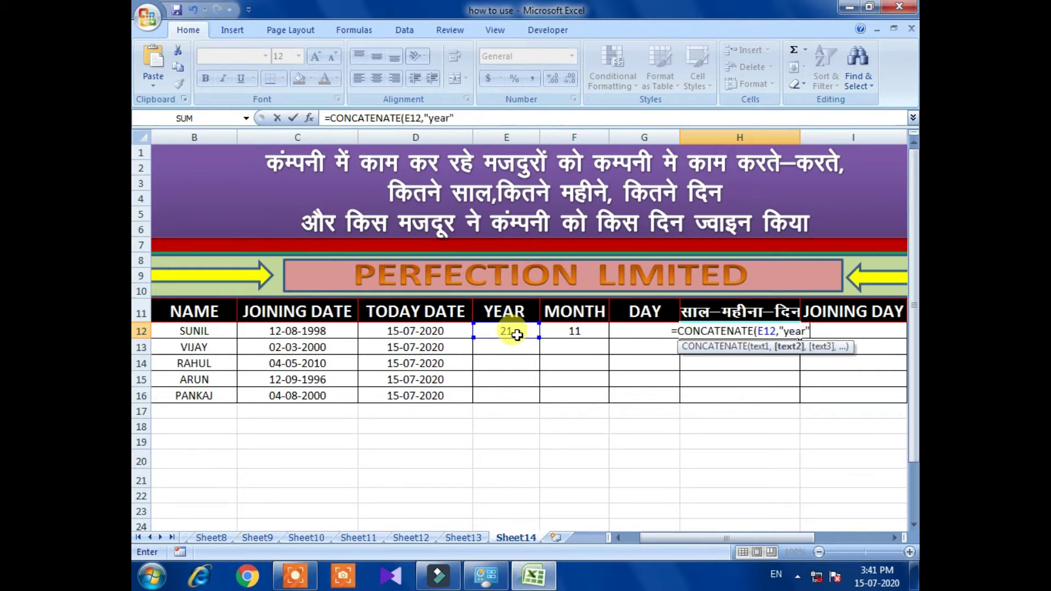
text(,)
Step: Add F12, "month", G12 and "day" to finish the summary 21year11month3day
click(552, 332)
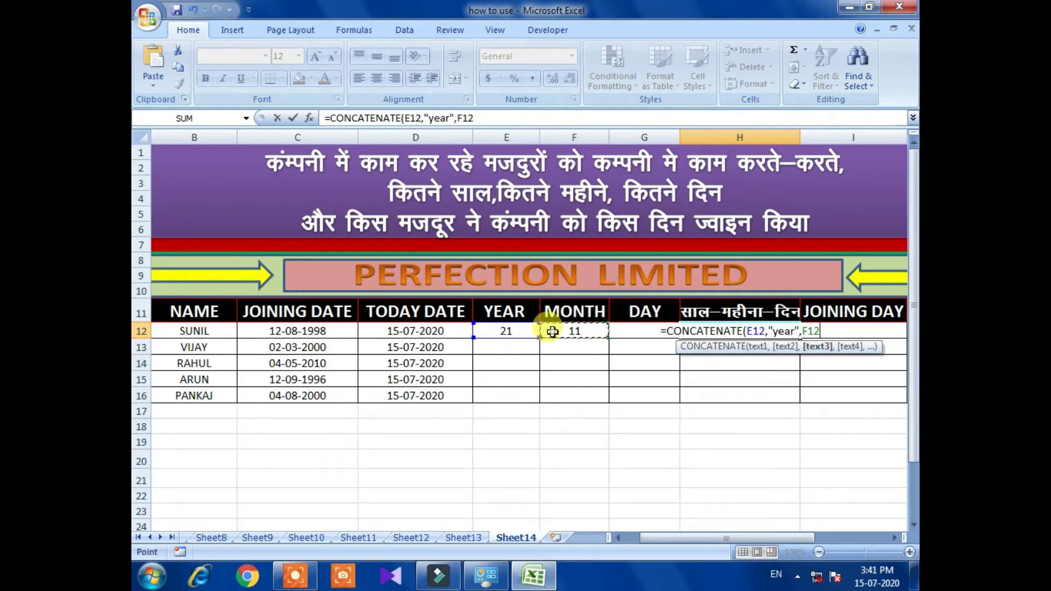
text(,)
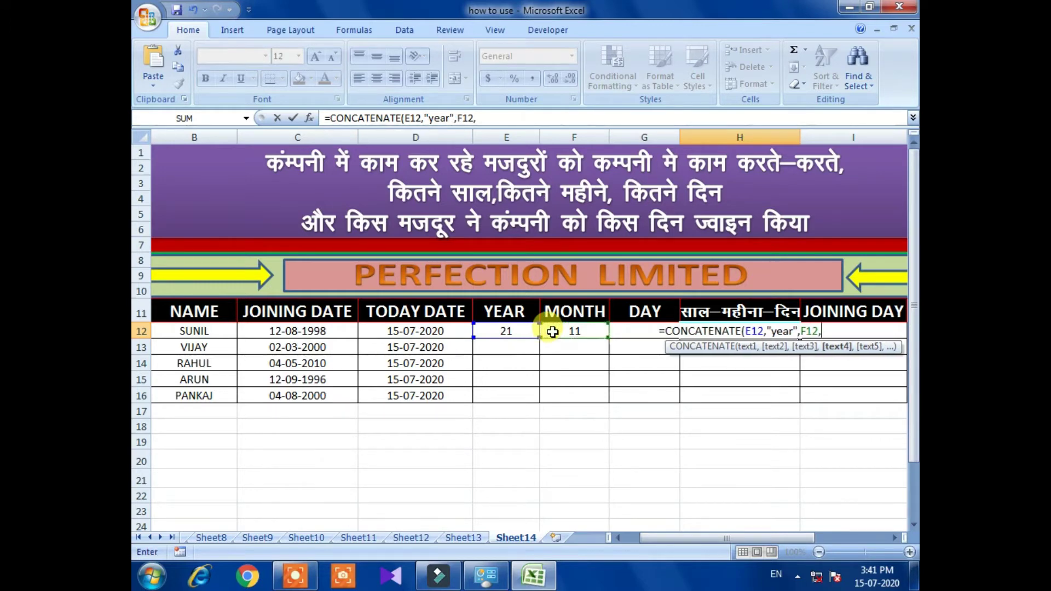
text("")
key(BackSpace)
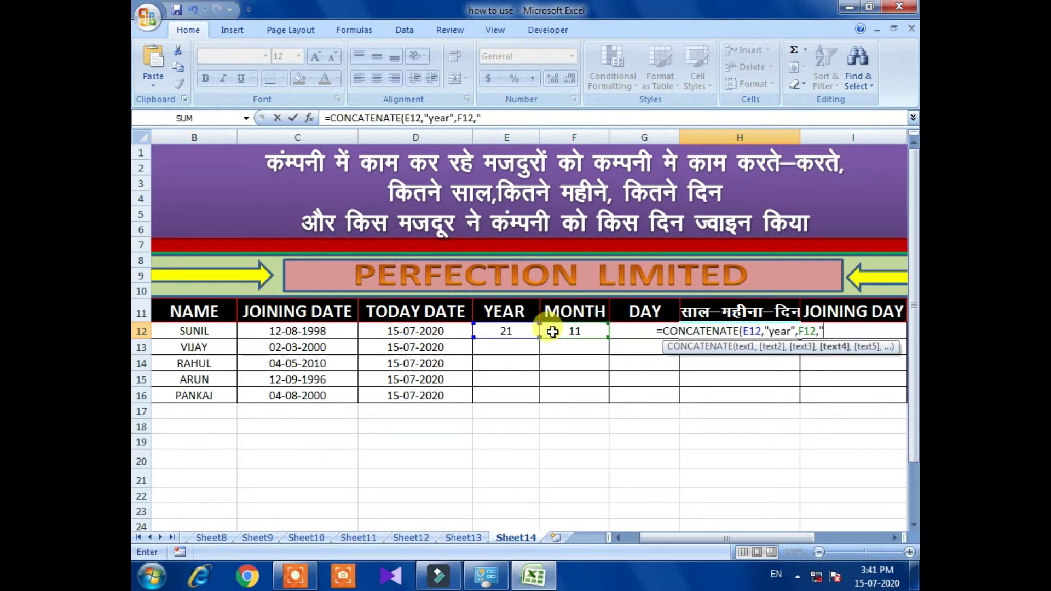
text(mont)
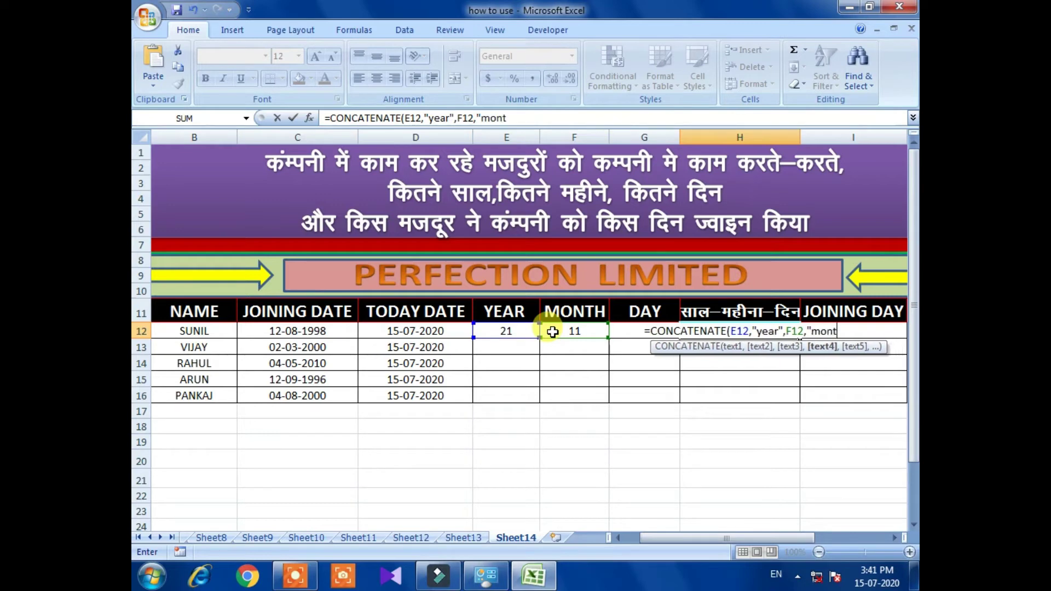
text(h",)
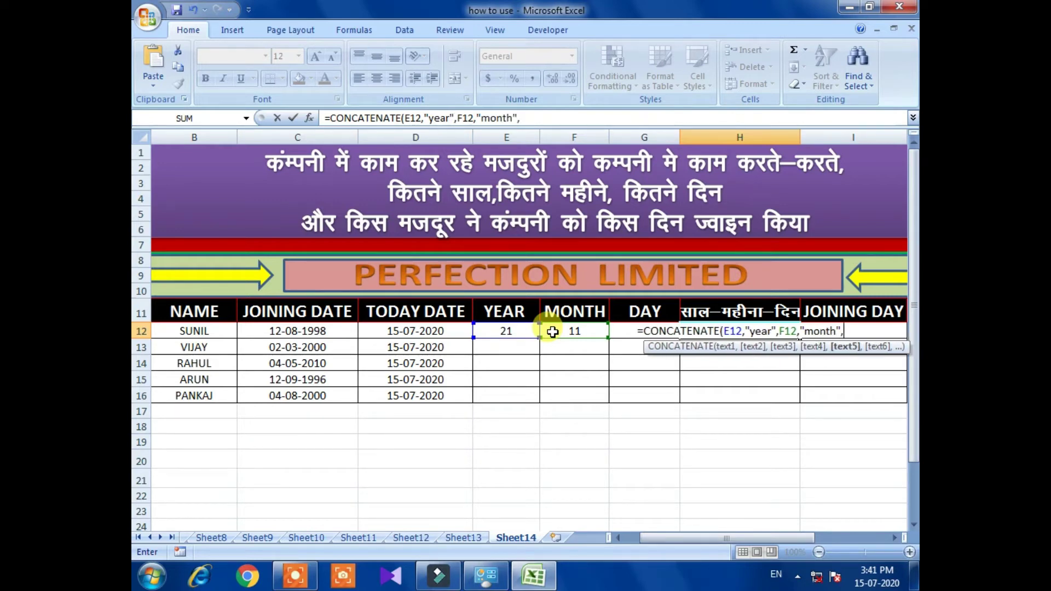
click(627, 343)
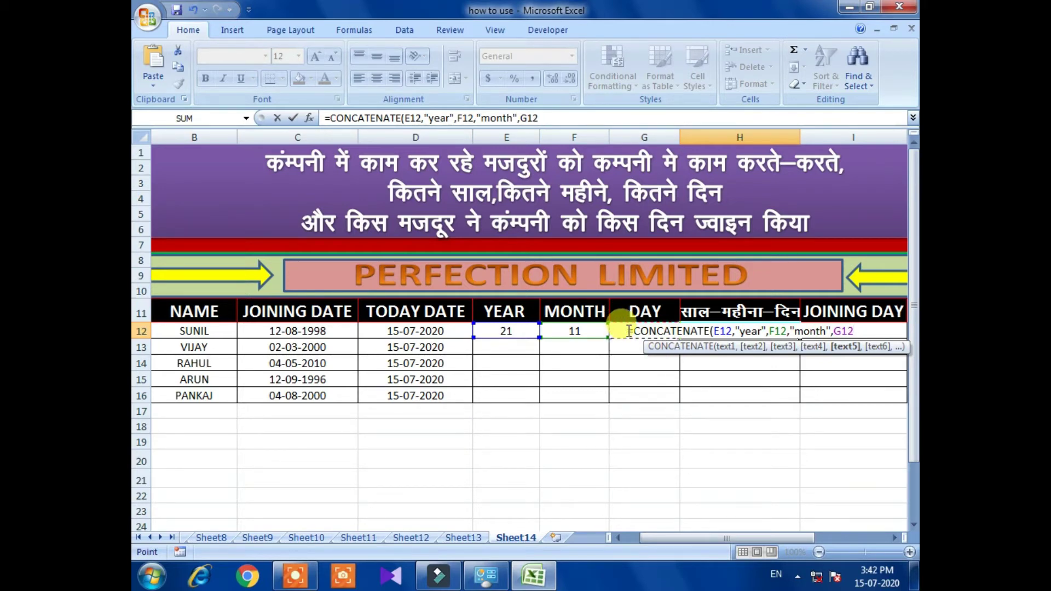
text(,")
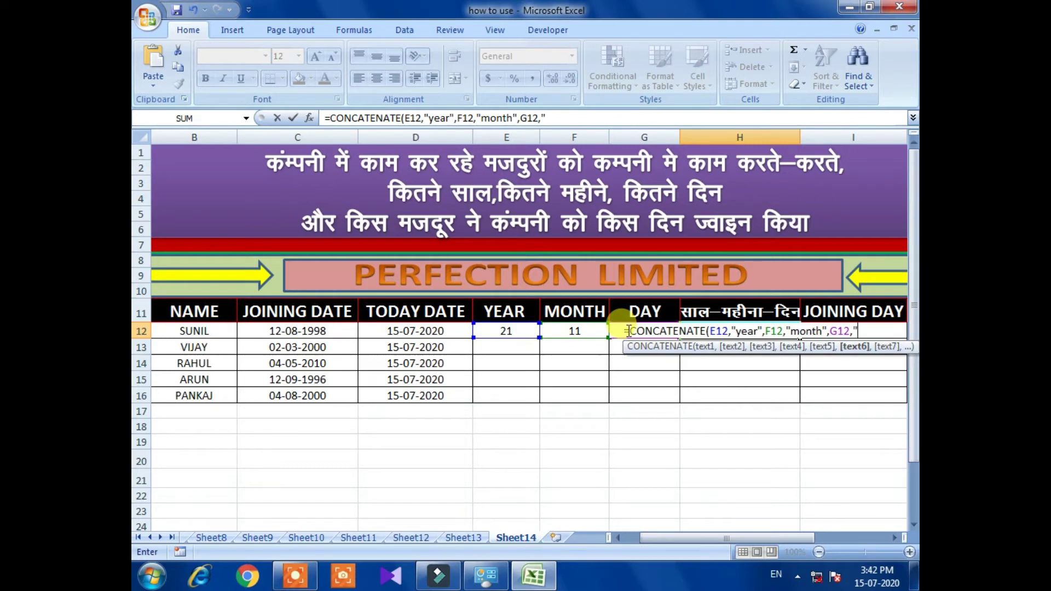
text(day)
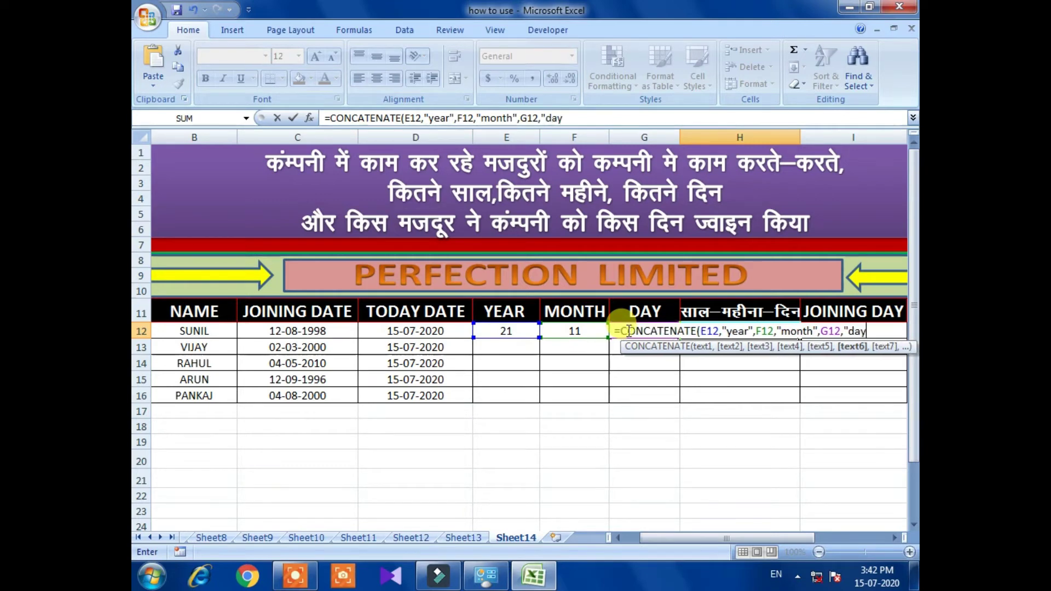
text(")
key(Return)
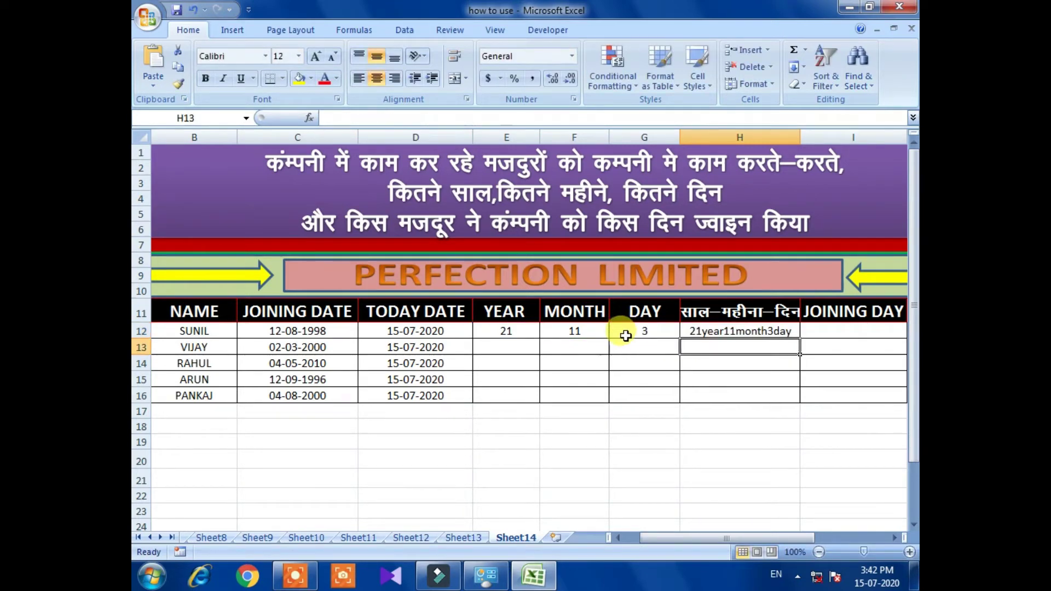
click(717, 331)
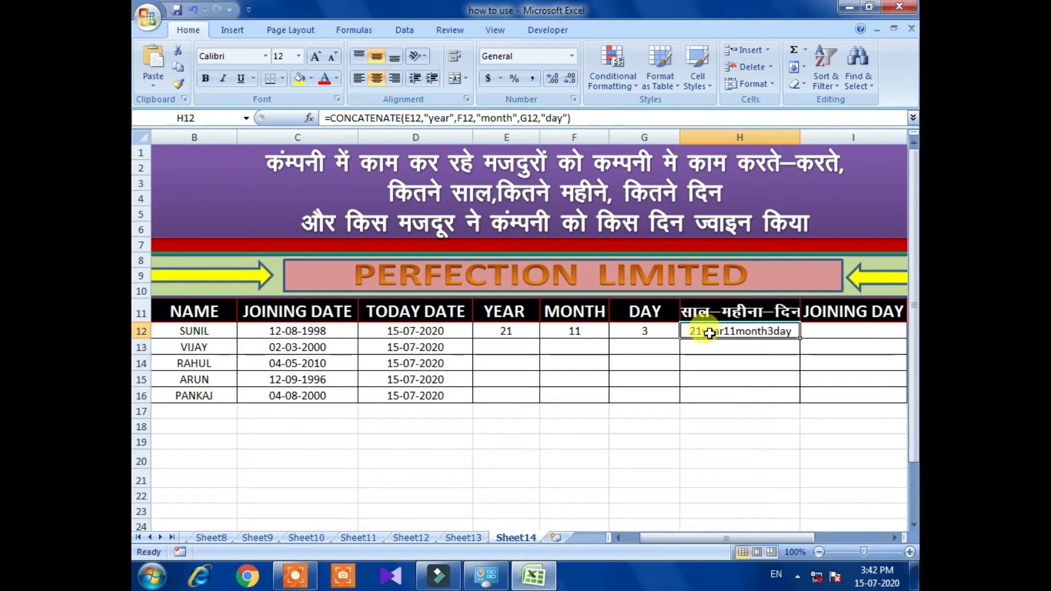
click(181, 331)
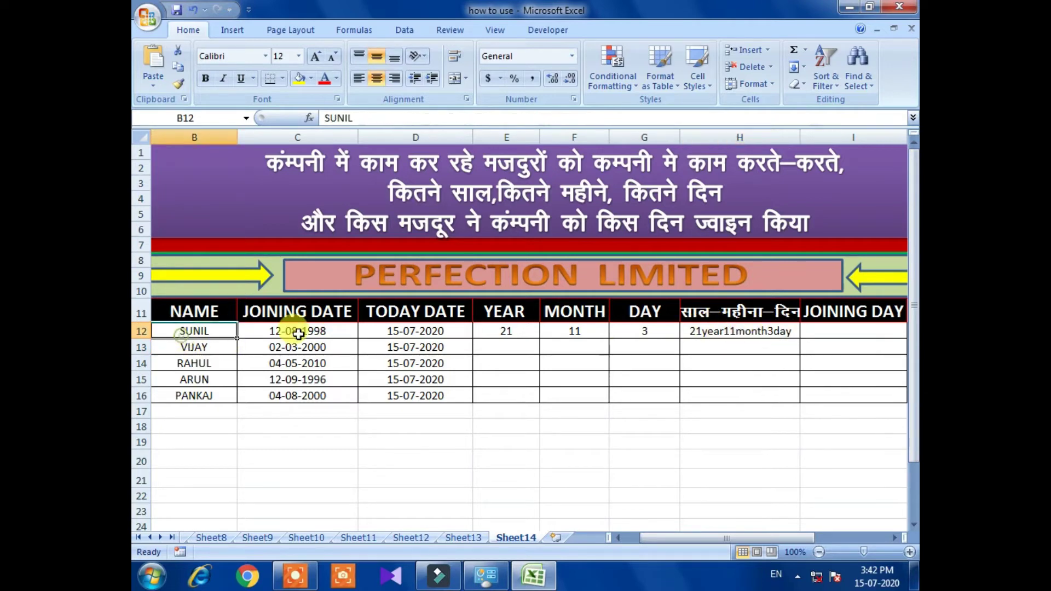
click(336, 330)
click(390, 330)
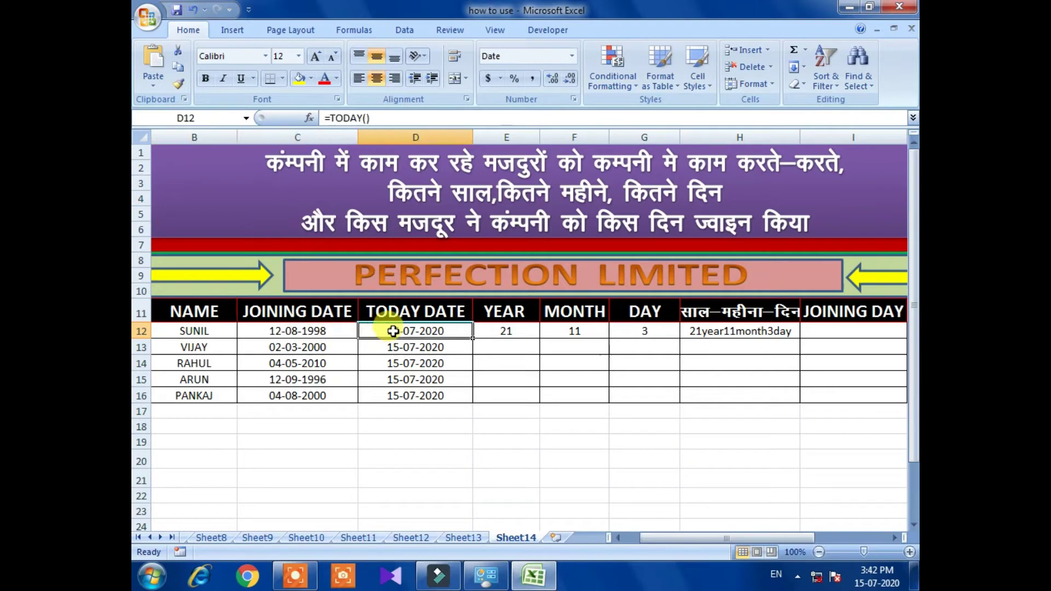
click(701, 329)
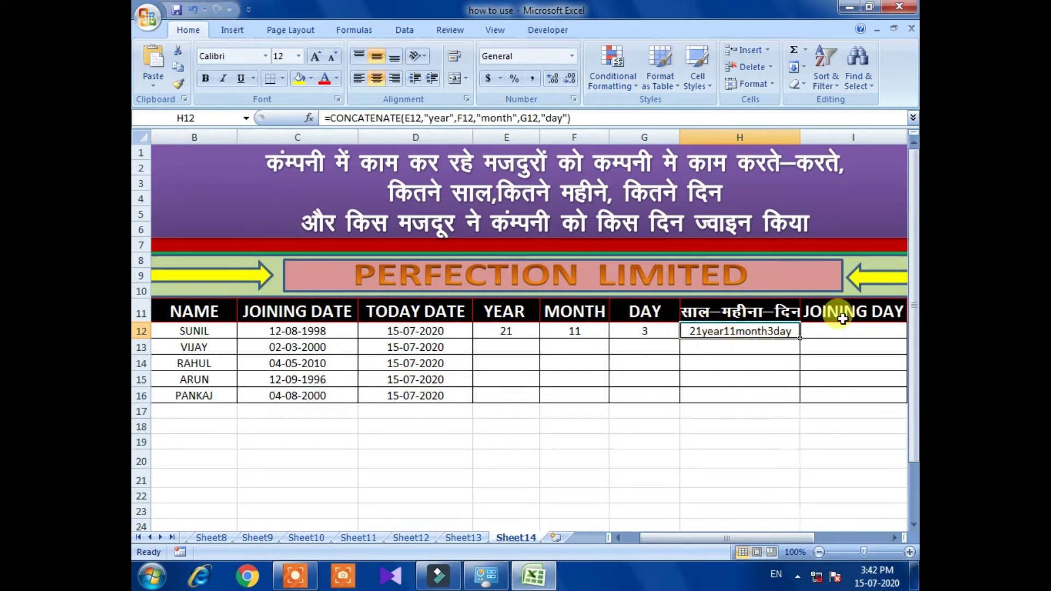
click(820, 332)
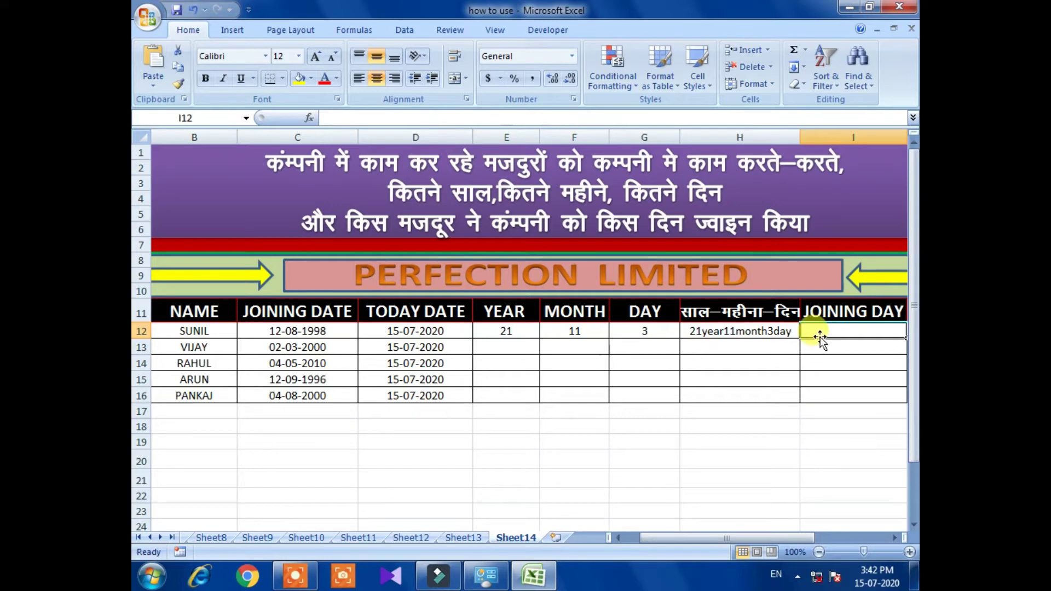
click(273, 331)
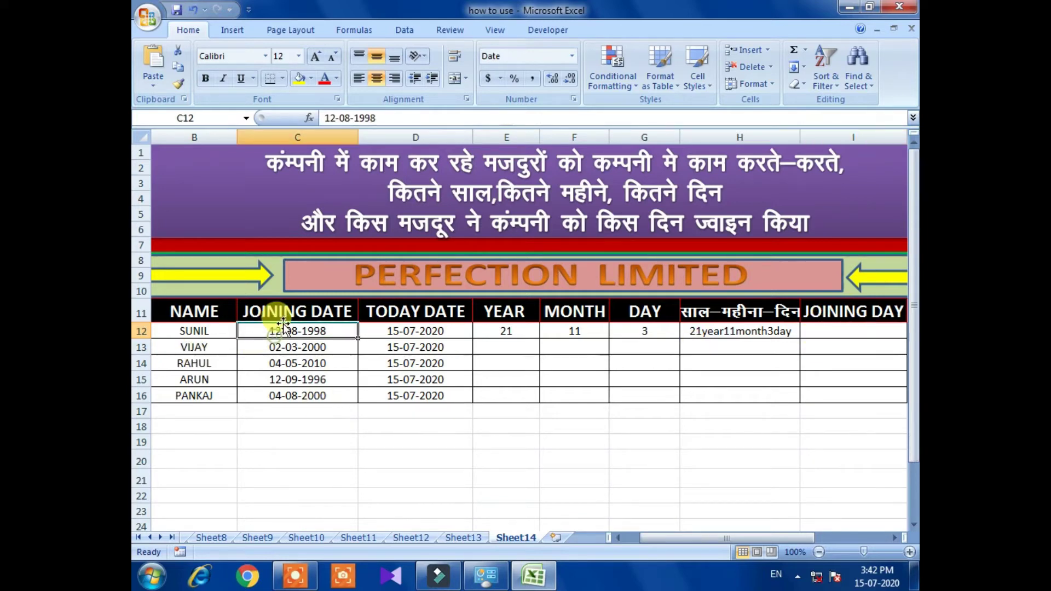
click(820, 329)
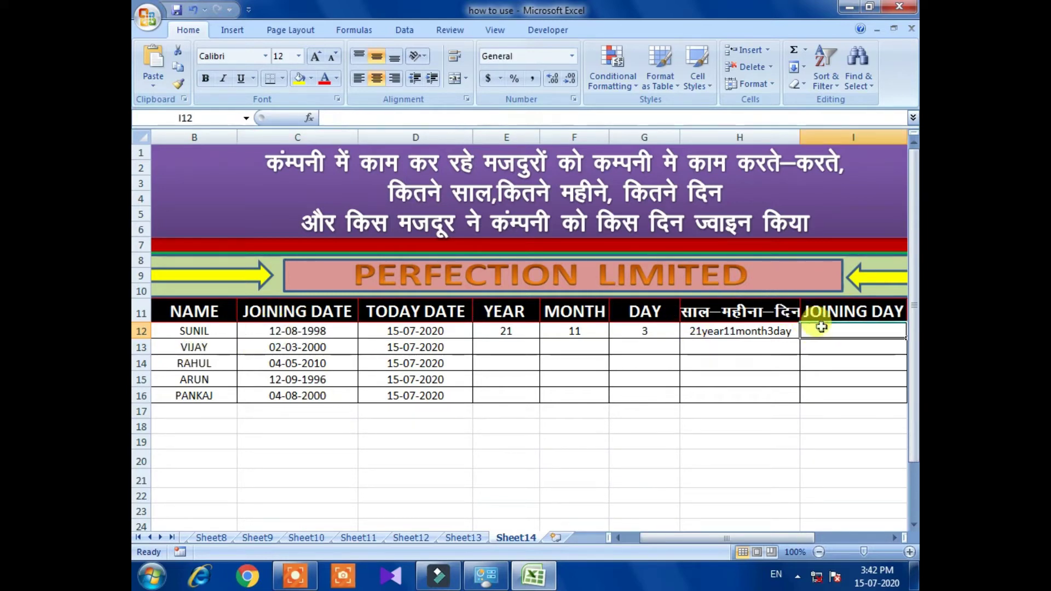
Step: Enter =TEXT(C12,"dddd") in I12 to show SUNIL's joining weekday, Wednesday
text(=)
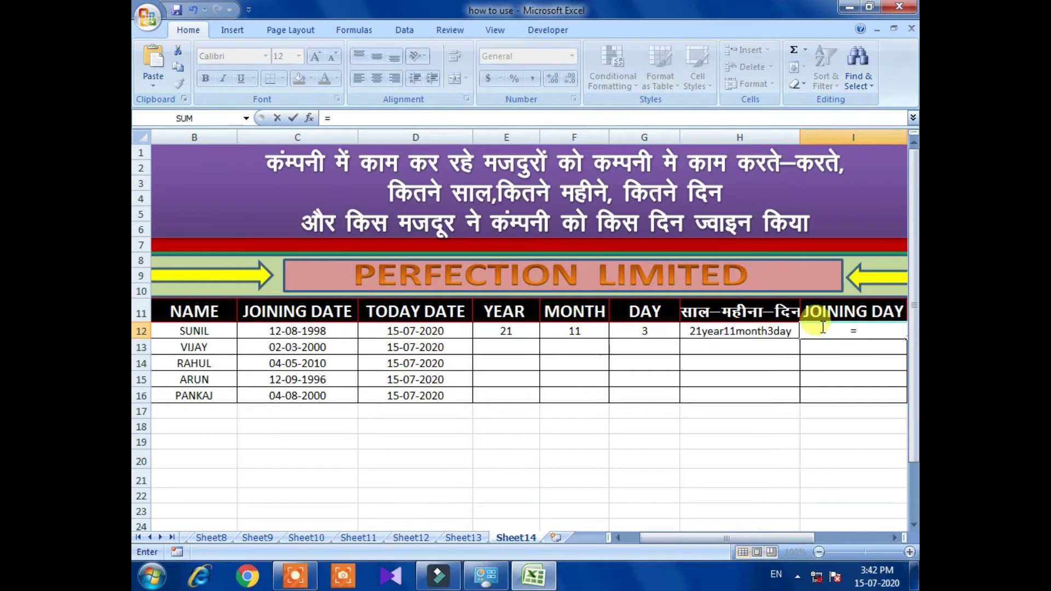
text(te)
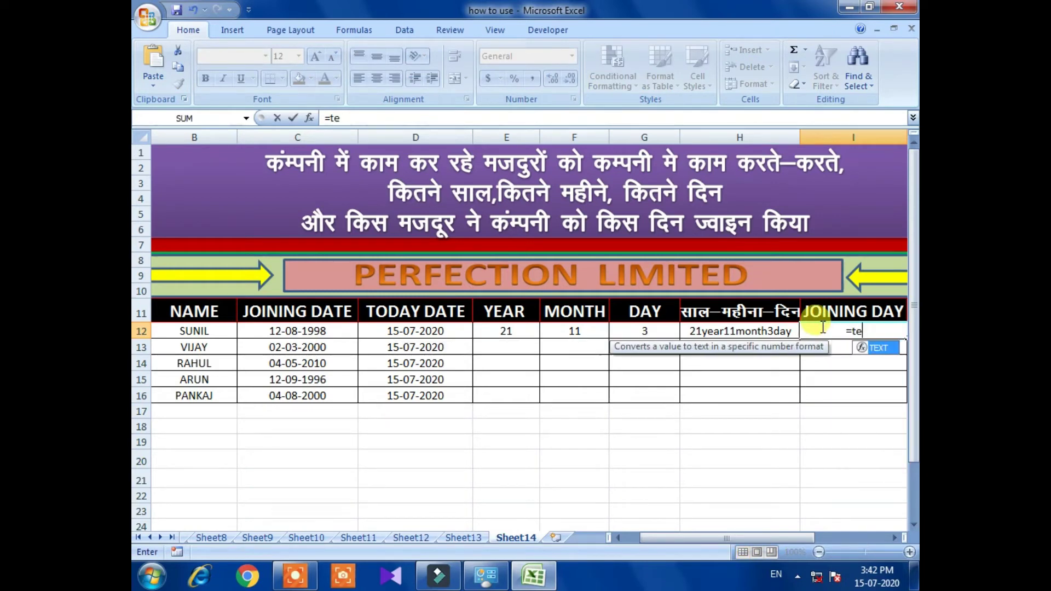
double_click(881, 348)
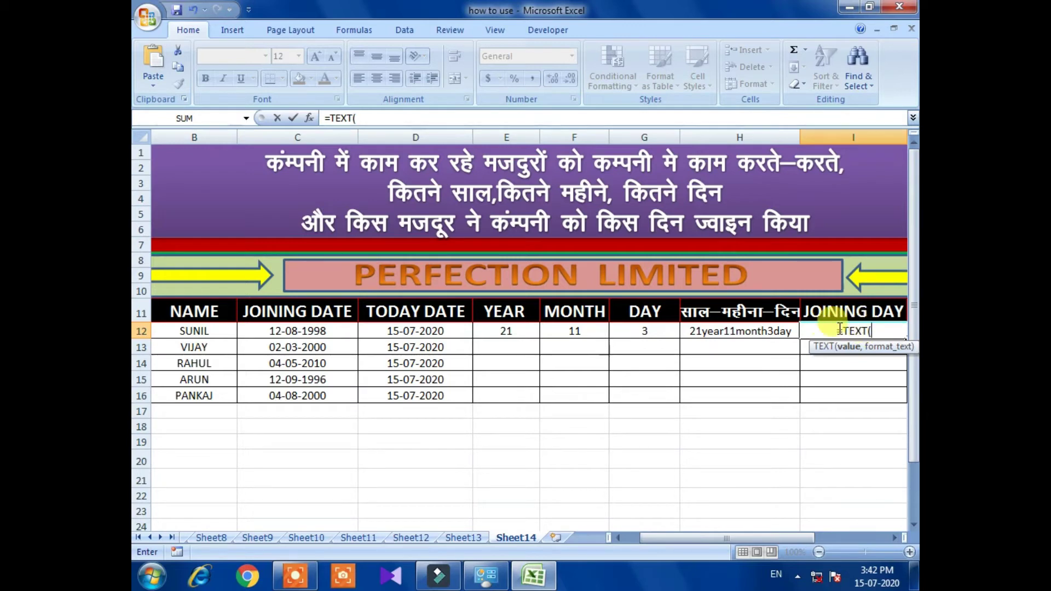
click(265, 332)
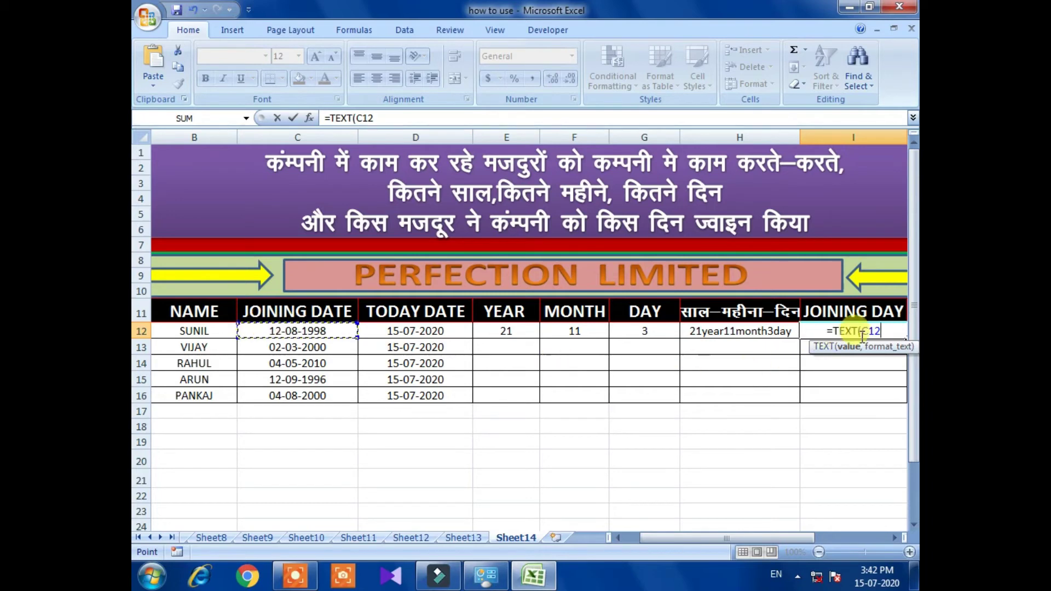
text(,)
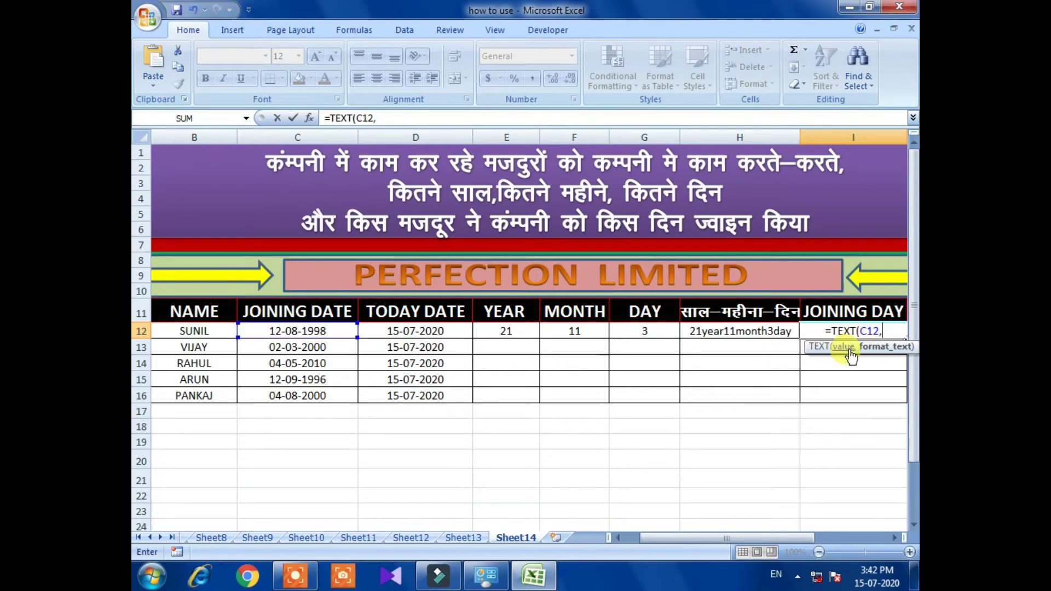
text("dddd)
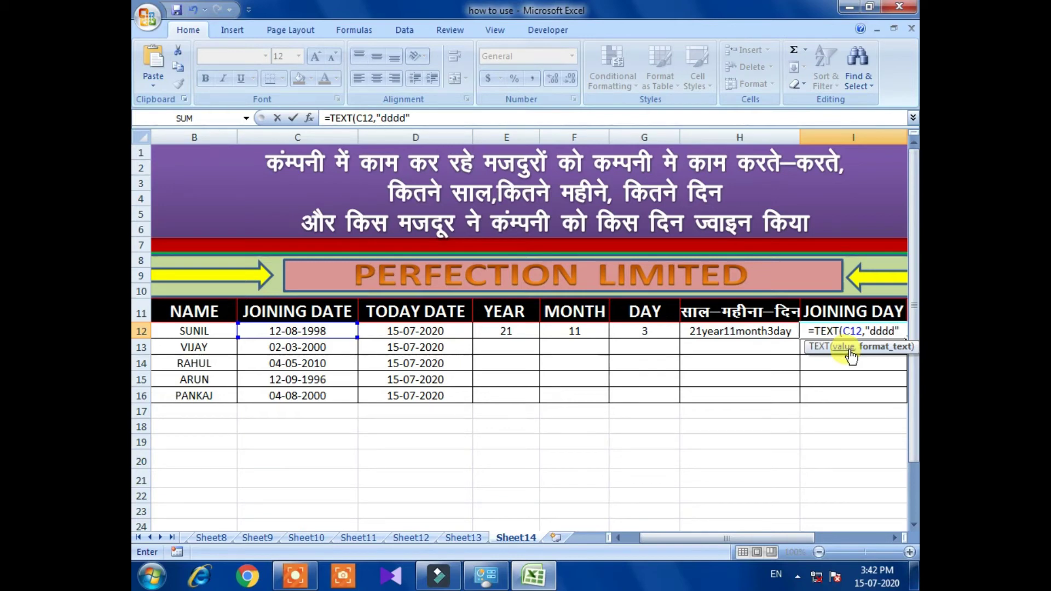
key(ctrl+Return)
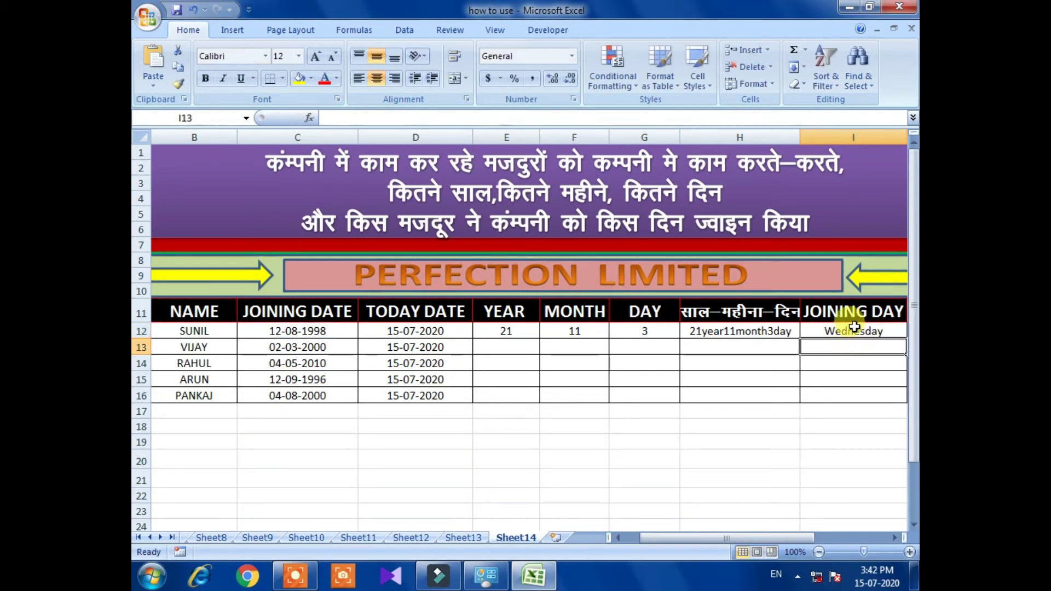
Step: Fill the years, months and days formulas in E12, F12 and G12 down to row 16
click(148, 332)
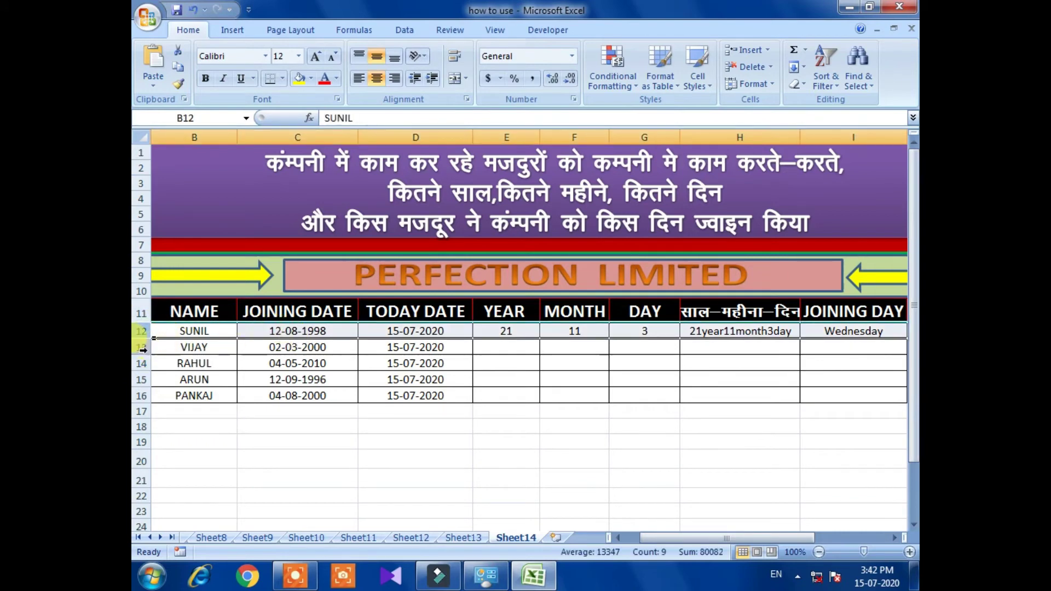
click(151, 351)
click(153, 367)
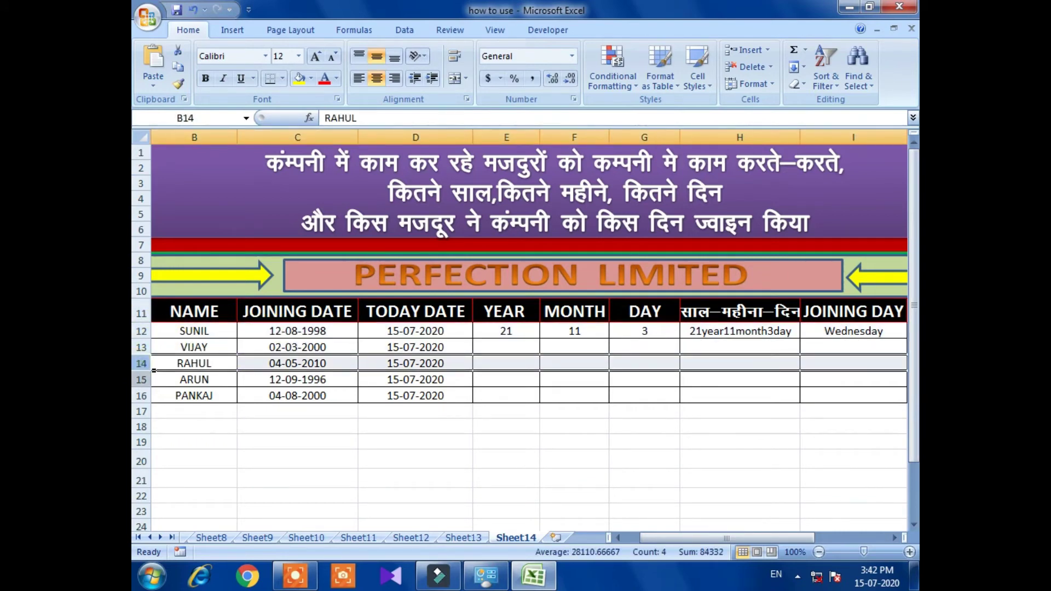
click(153, 380)
click(153, 396)
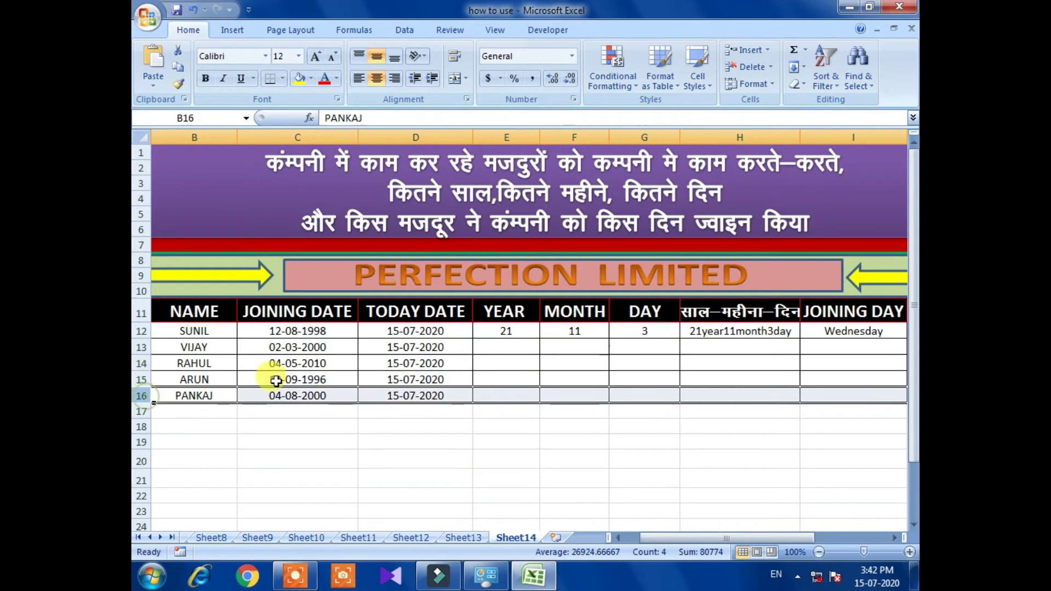
click(503, 339)
drag(540, 338, 541, 401)
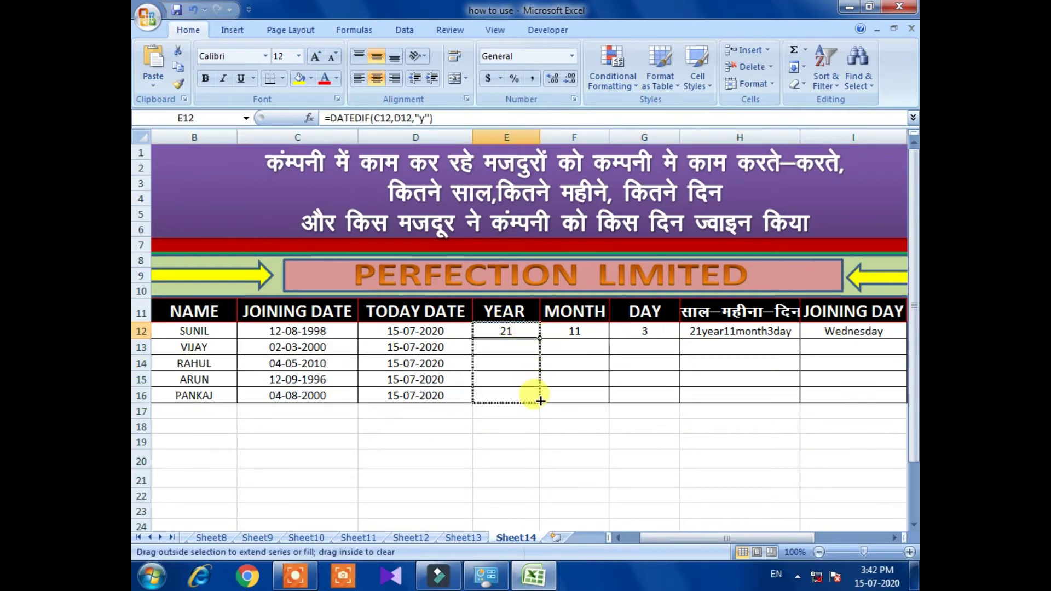
click(591, 331)
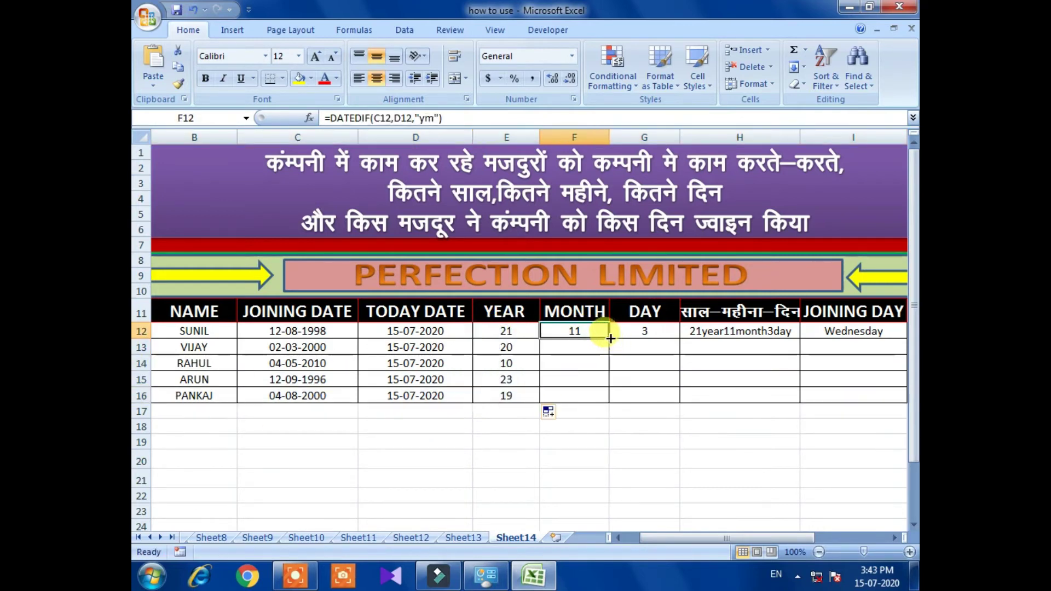
drag(610, 338, 604, 395)
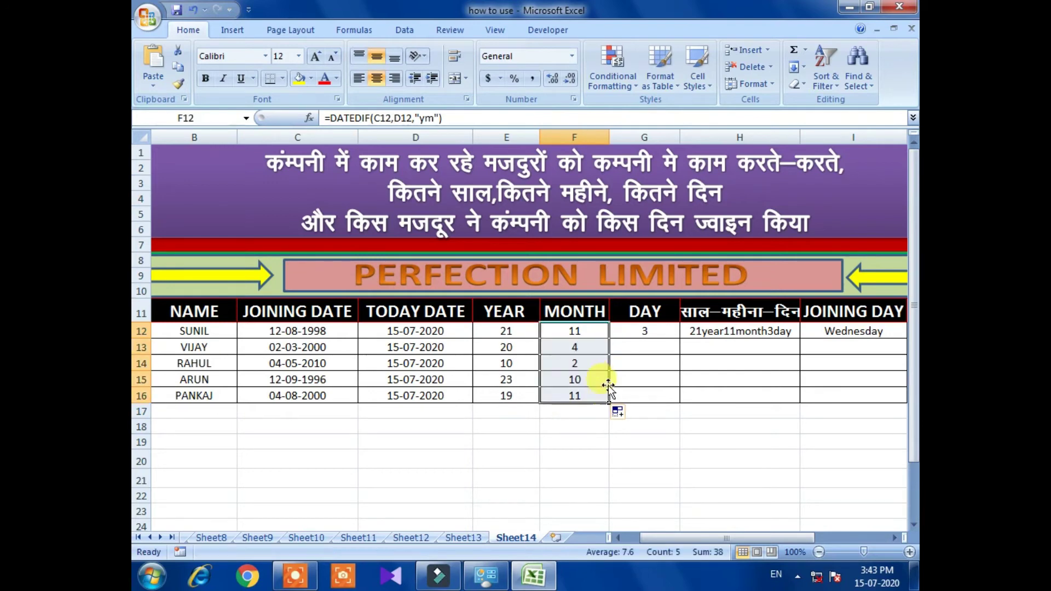
click(645, 332)
mouse_move(681, 337)
mouse_down()
mouse_move(669, 387)
mouse_move(681, 397)
mouse_up()
Step: Fill the summary and weekday formulas in H12 and I12 down to row 16
click(708, 333)
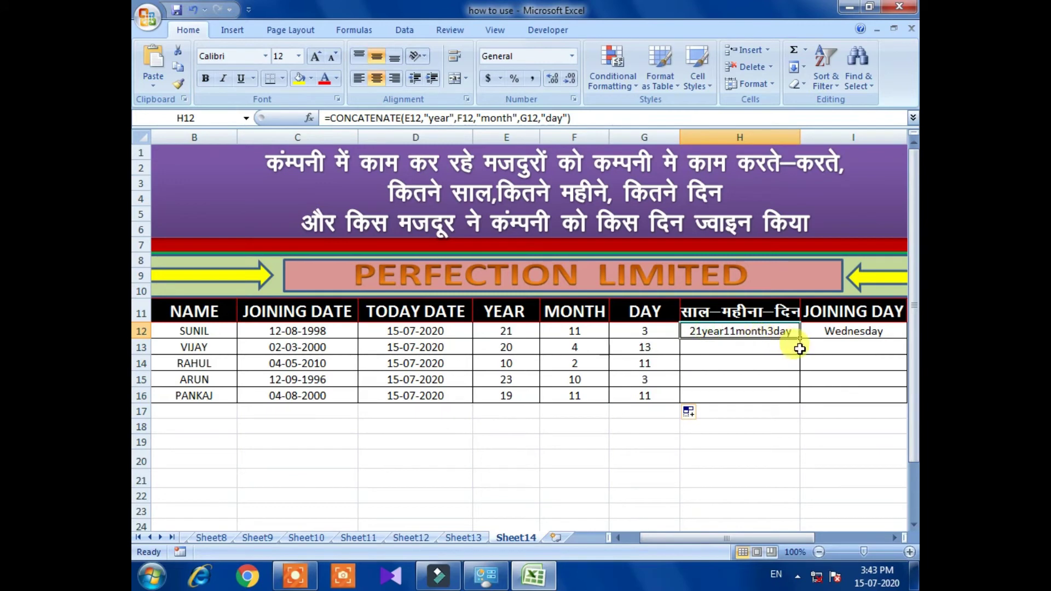
drag(800, 338, 802, 395)
click(872, 330)
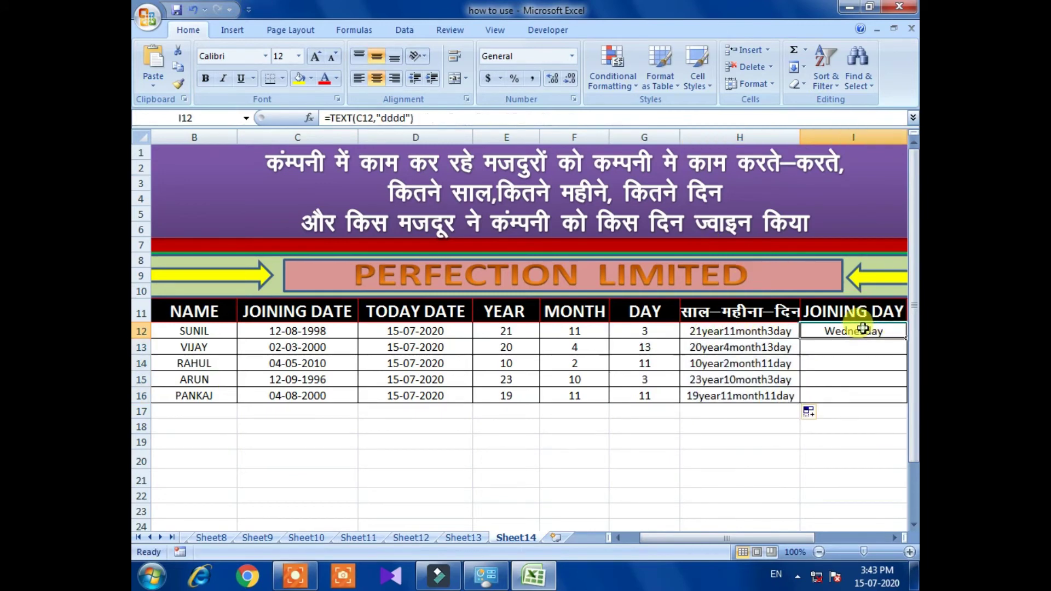
mouse_move(905, 338)
mouse_down()
mouse_move(880, 361)
mouse_move(894, 397)
mouse_up()
click(664, 409)
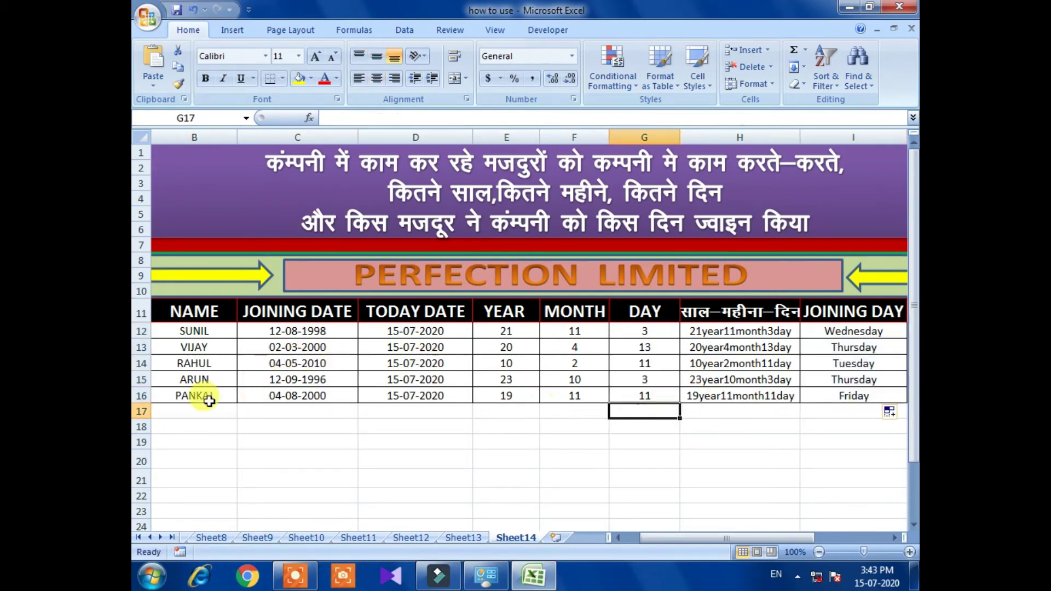
click(141, 396)
click(144, 383)
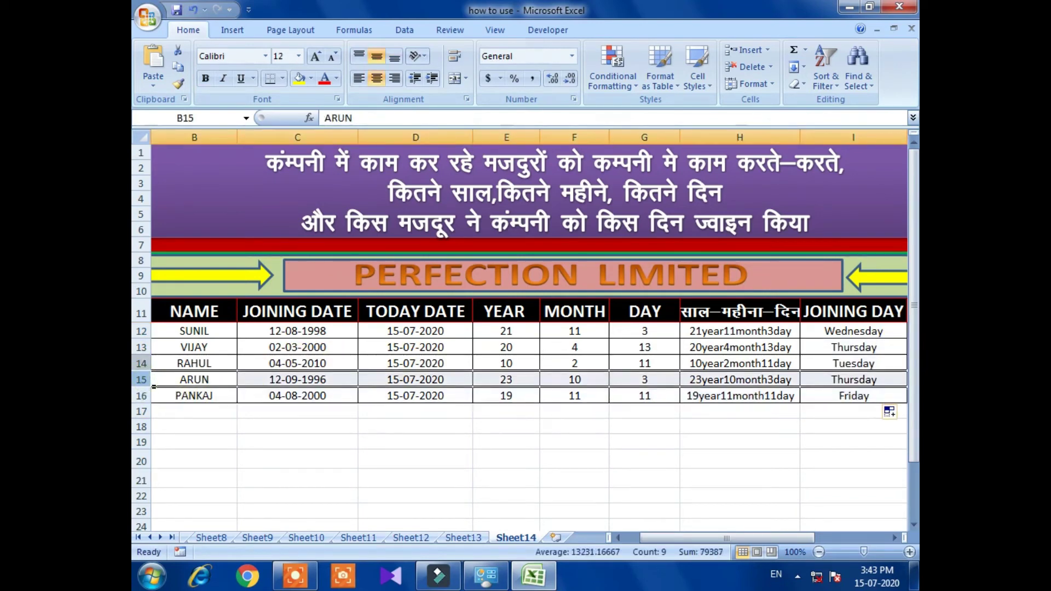
click(142, 363)
click(141, 347)
click(141, 331)
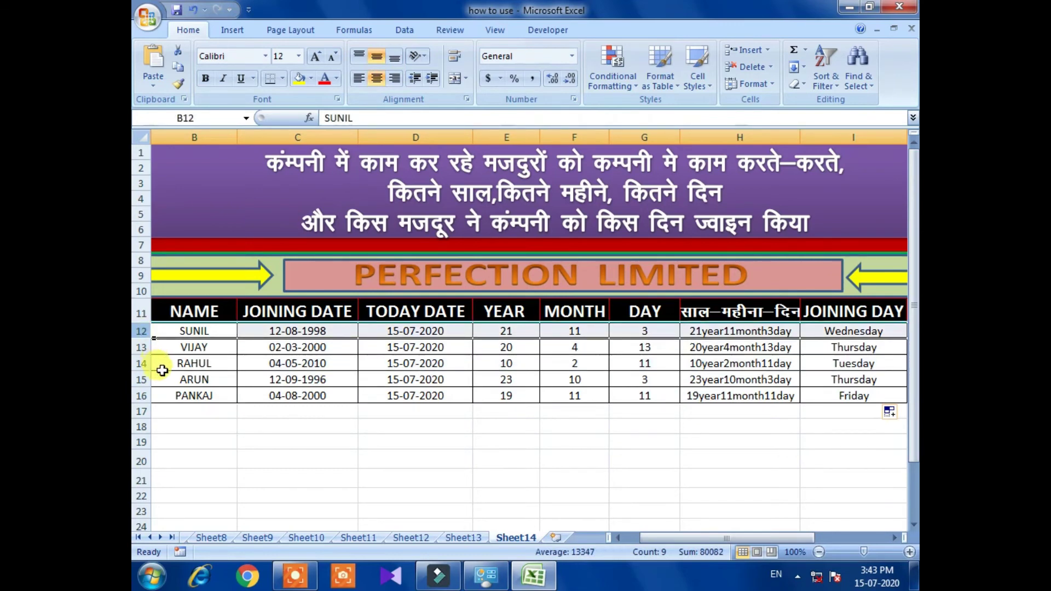
click(322, 452)
Step: Enter the birth date 12-08-1998 in A28 under DOB, widening column A to fit
scroll(322, 451, down, 1)
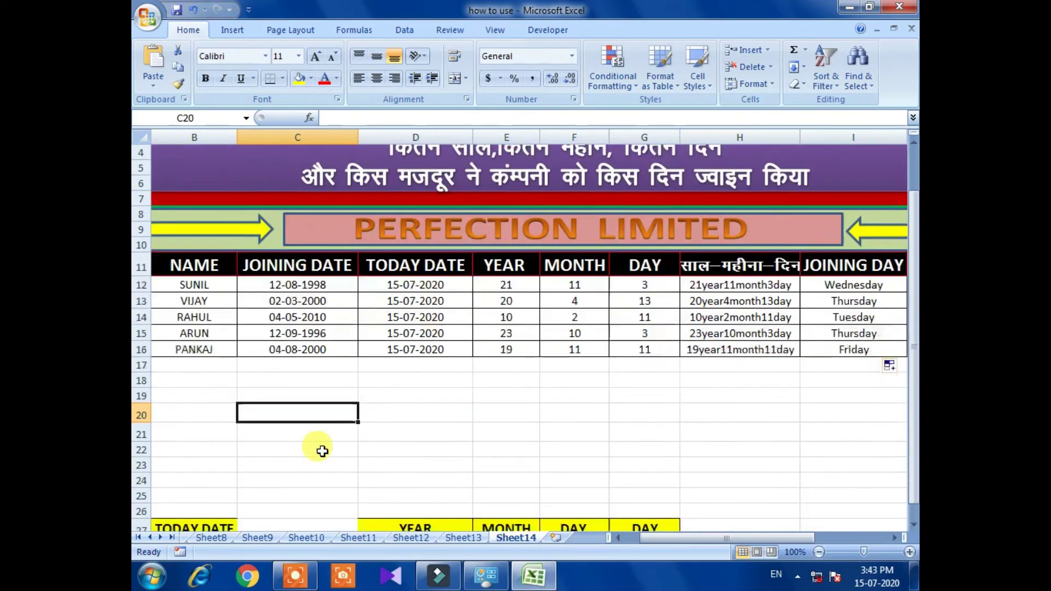
scroll(322, 452, down, 3)
scroll(322, 452, down, 1)
drag(655, 541, 612, 538)
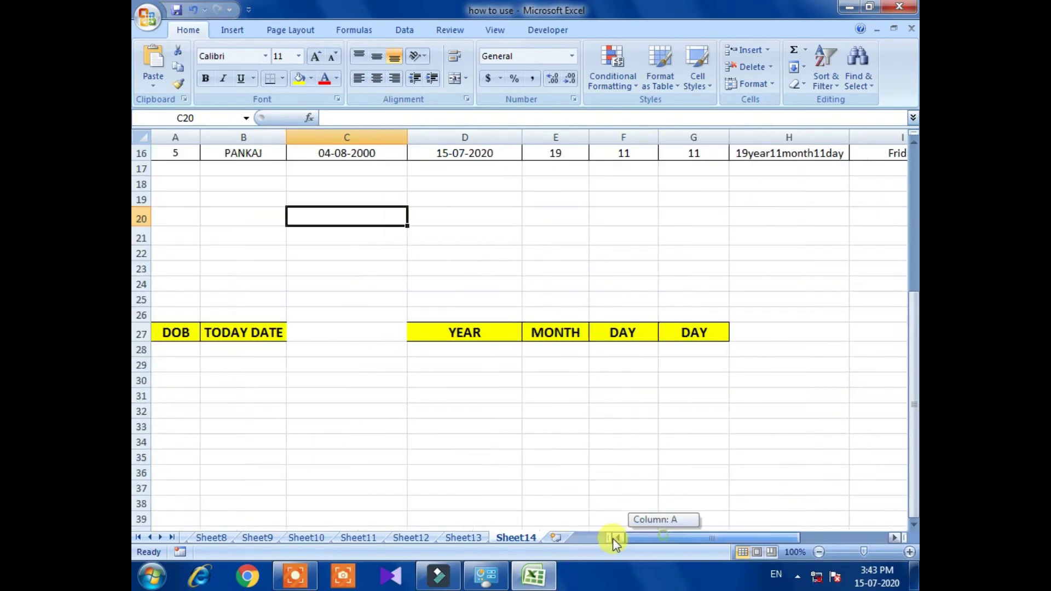
click(189, 345)
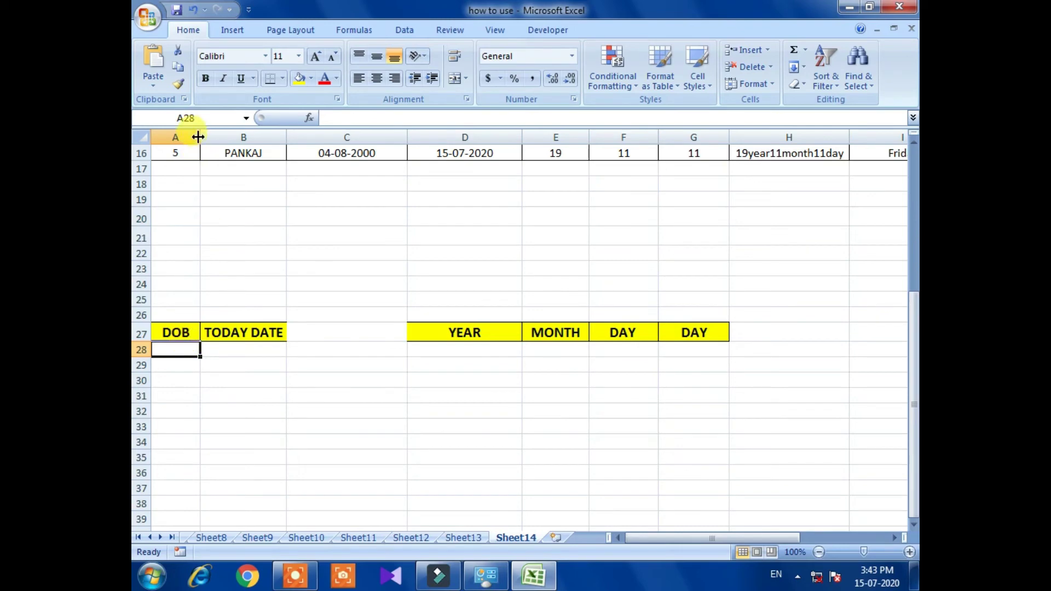
drag(198, 137, 230, 137)
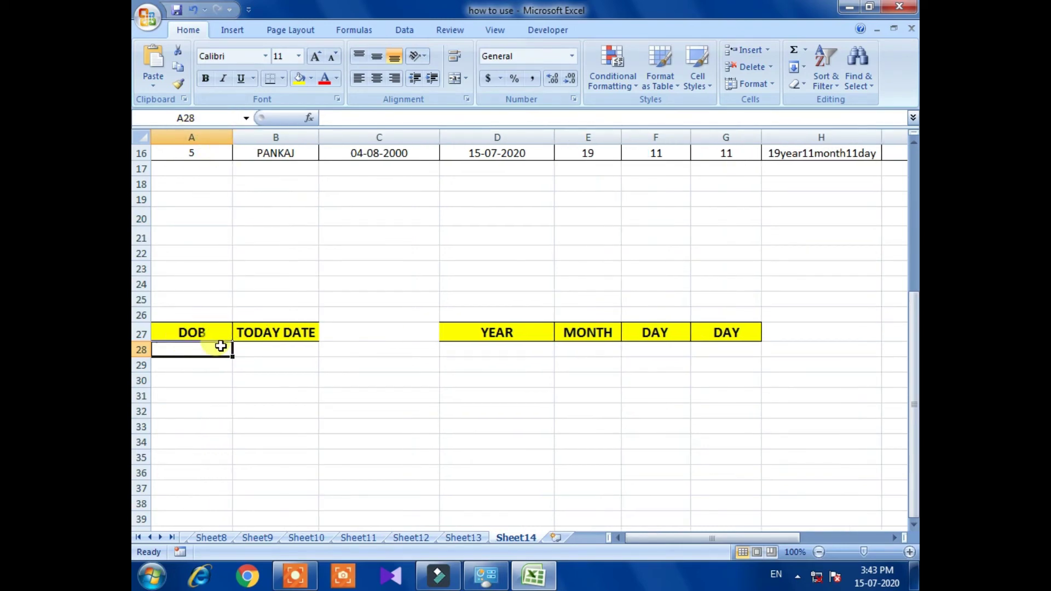
text(12-8-1998)
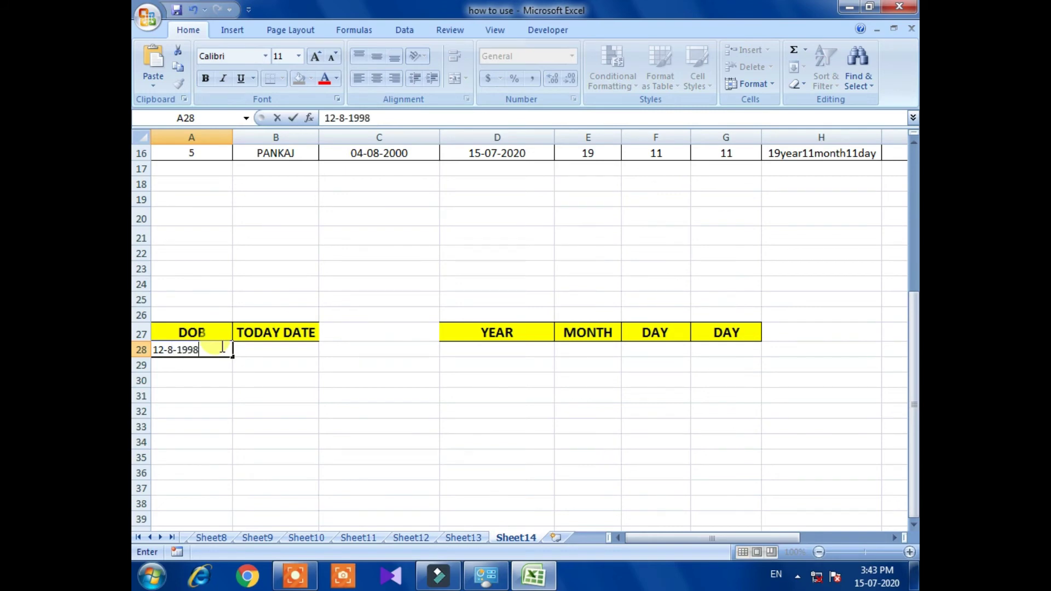
key(Tab)
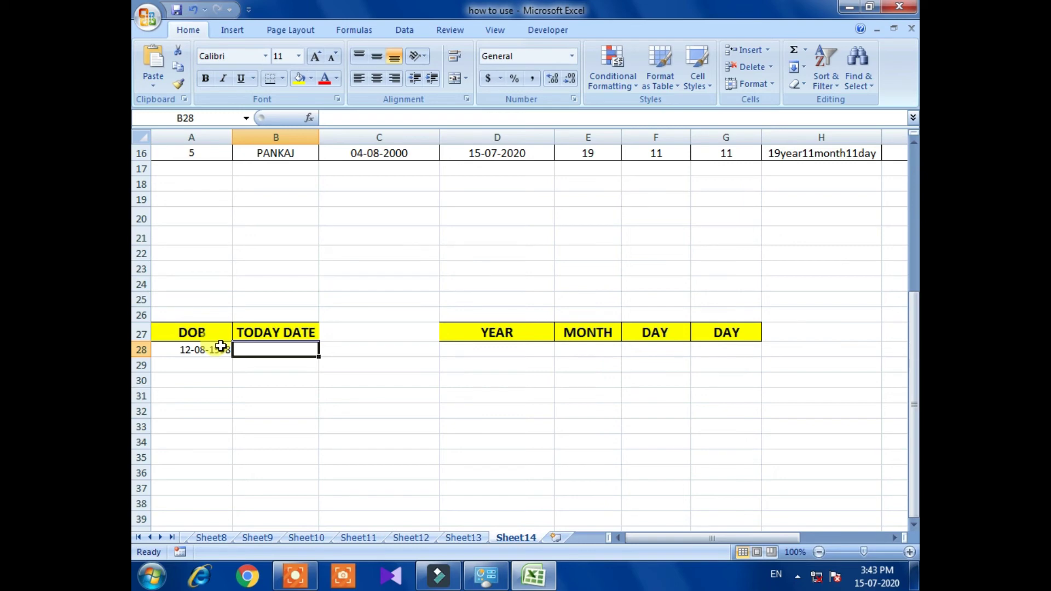
Step: Enter =TODAY() in B28 so TODAY DATE shows 15-07-2020
text(=to)
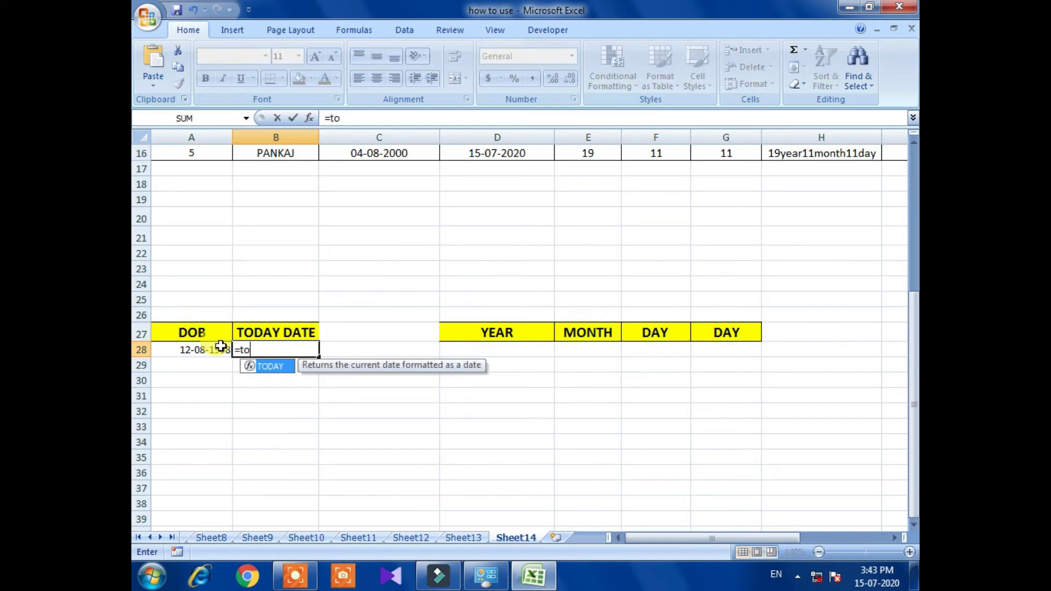
double_click(286, 366)
key(Return)
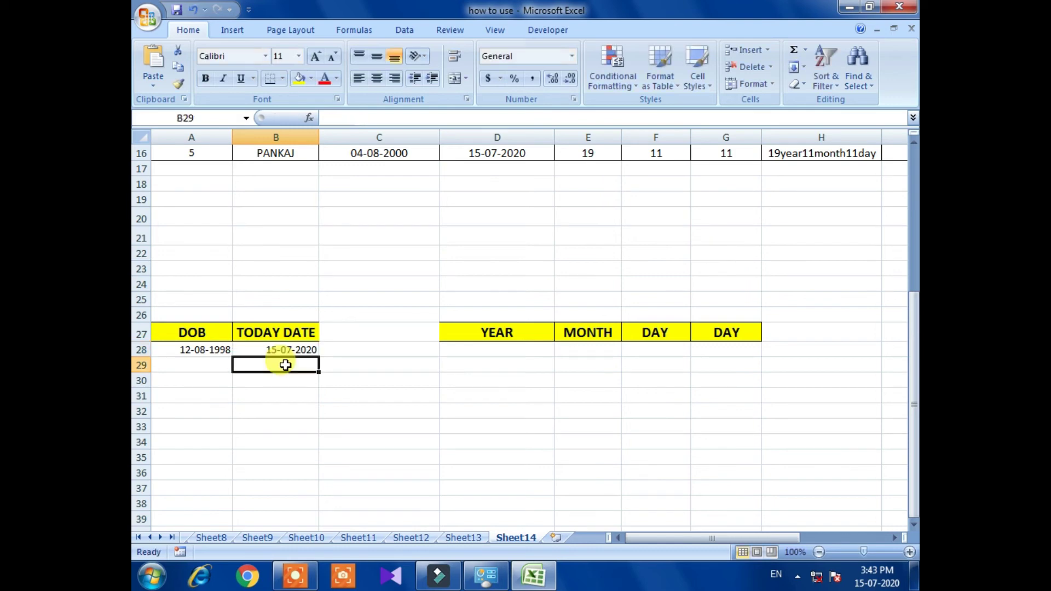
click(519, 351)
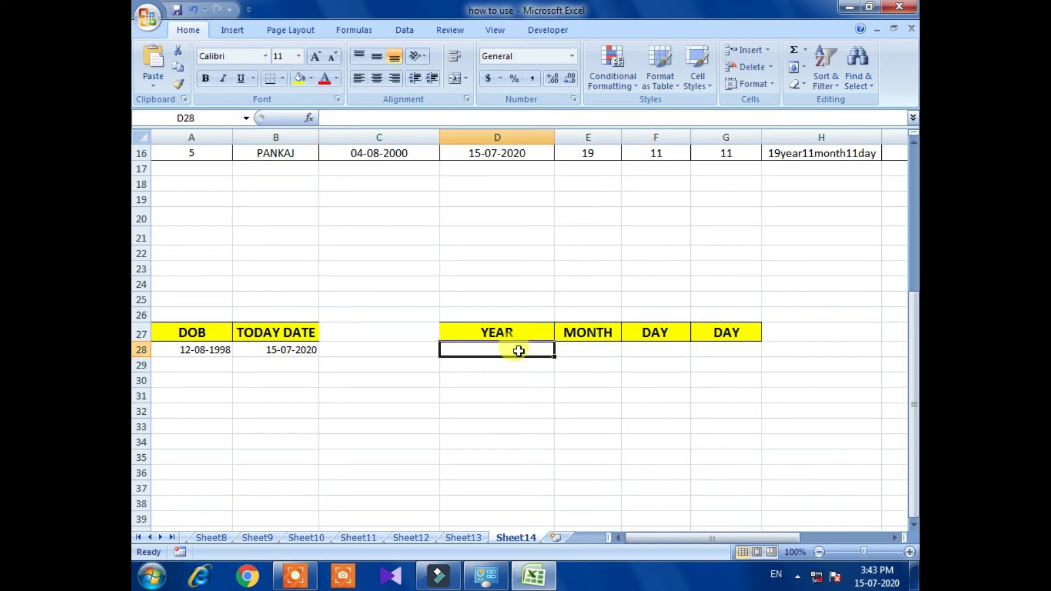
Step: Enter =DATEDIF(A28,B28,"y") in D28, giving 21 completed years
text(=)
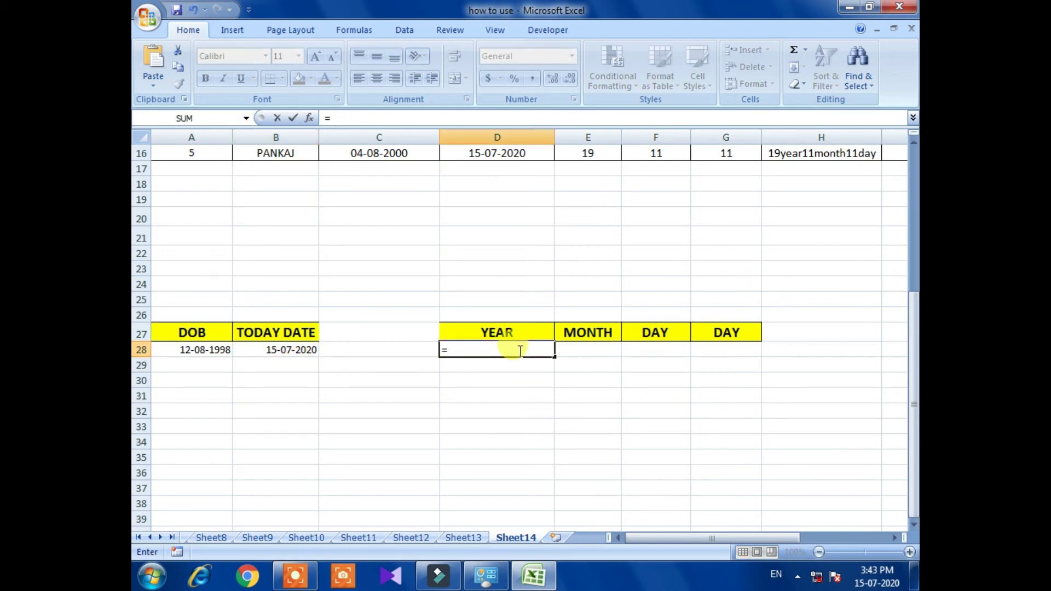
text(date)
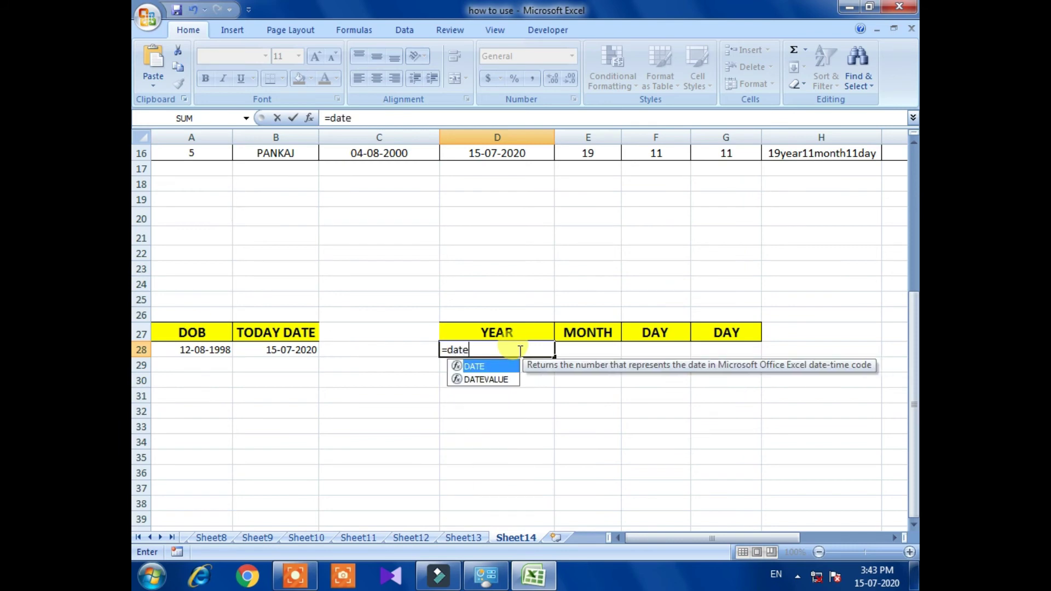
text(dif()
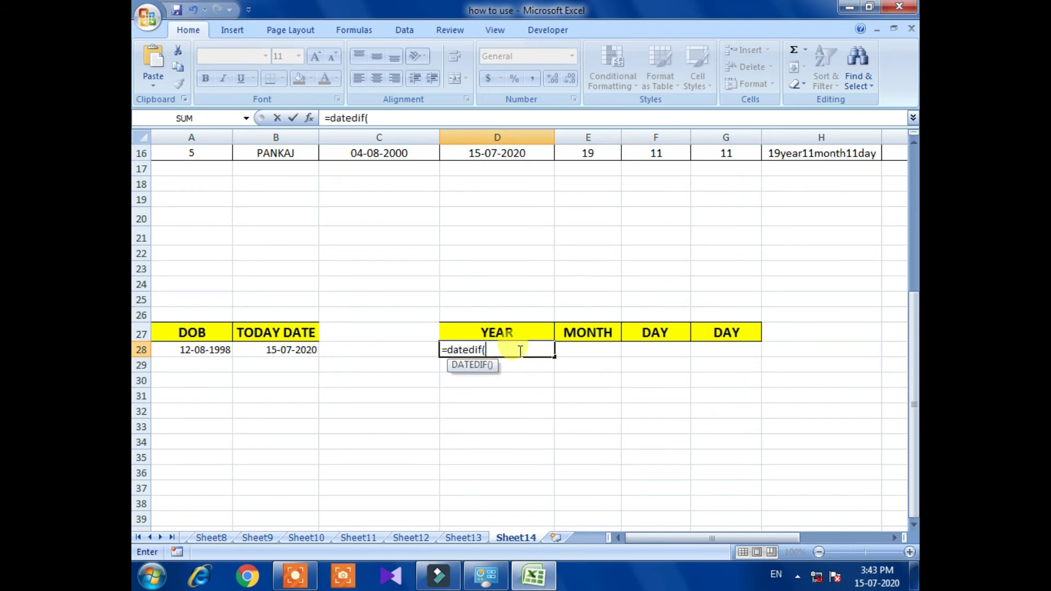
click(184, 350)
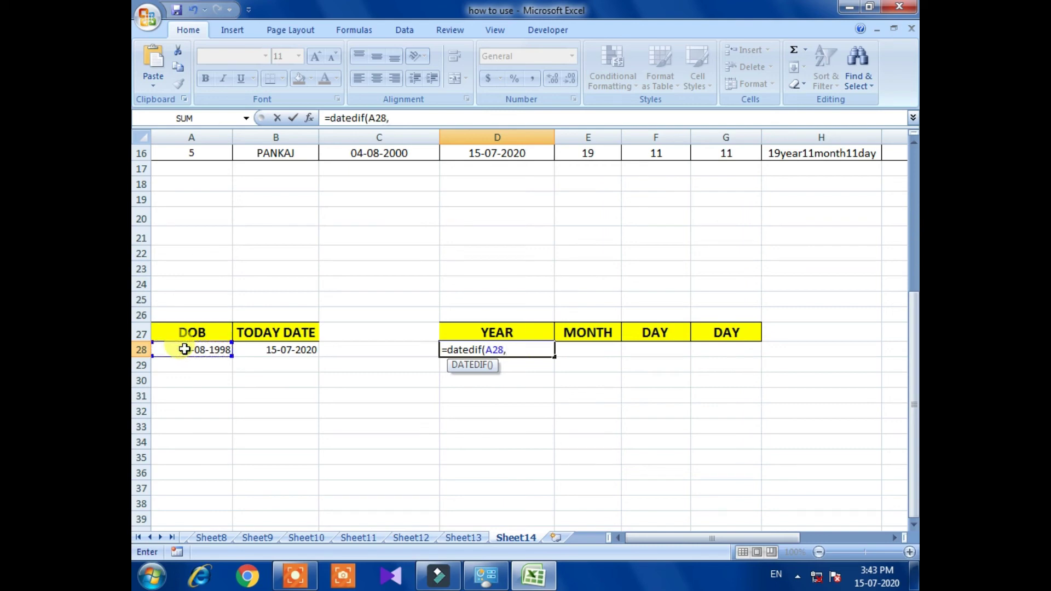
click(286, 350)
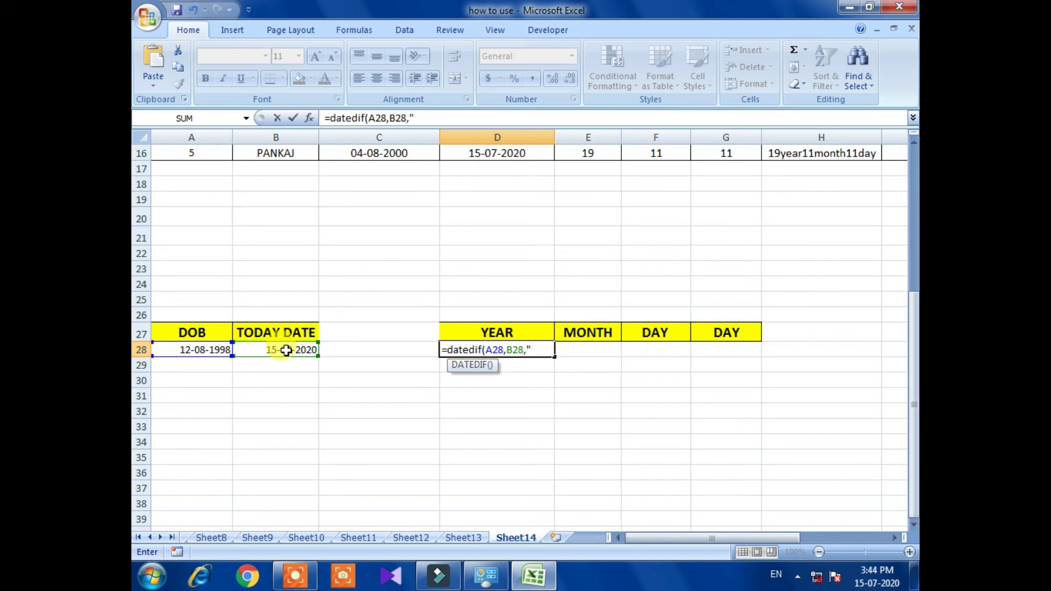
key(Return)
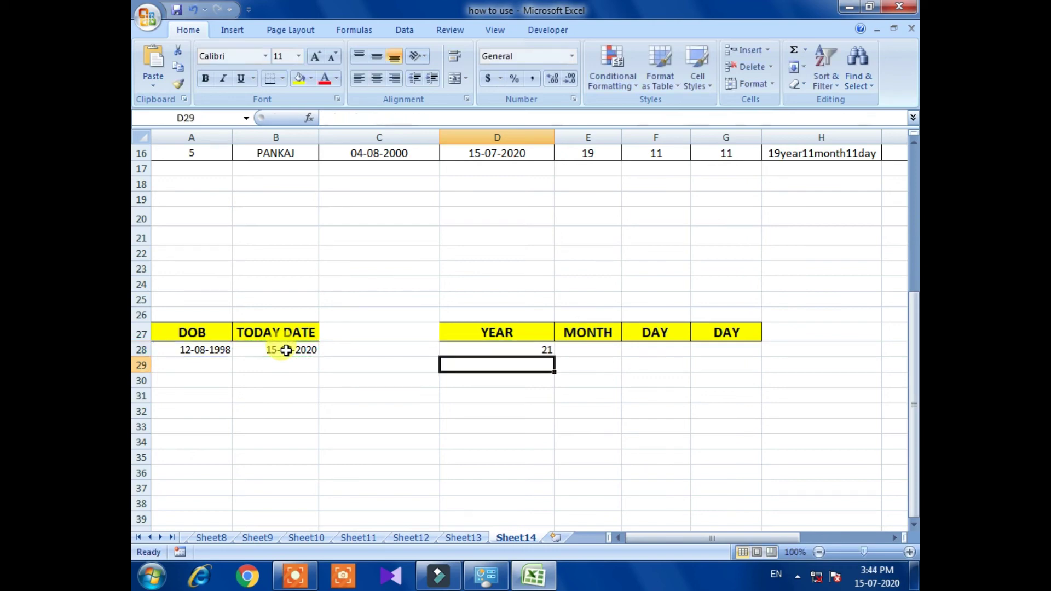
click(473, 350)
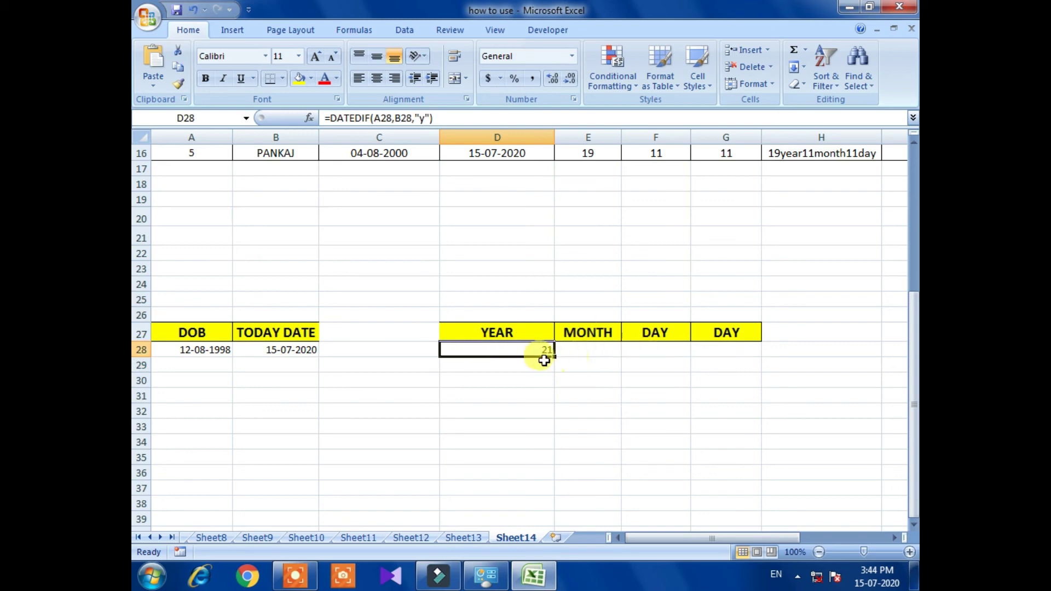
Step: Copy the DATEDIF years formula text from D28, leaving D28 unchanged
drag(435, 118, 324, 117)
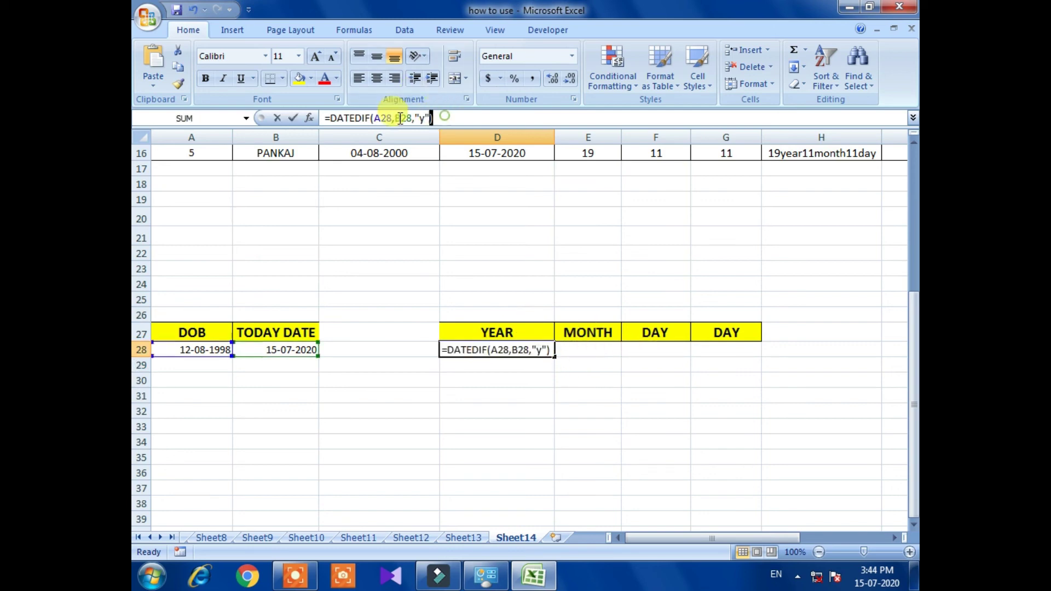
right_click(330, 118)
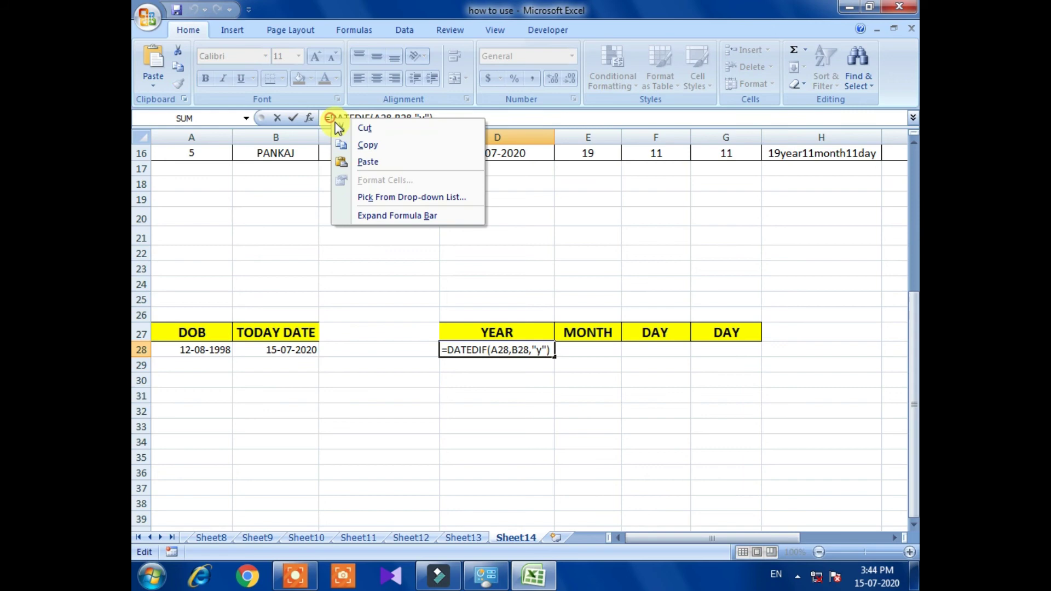
click(373, 144)
click(438, 118)
key(Return)
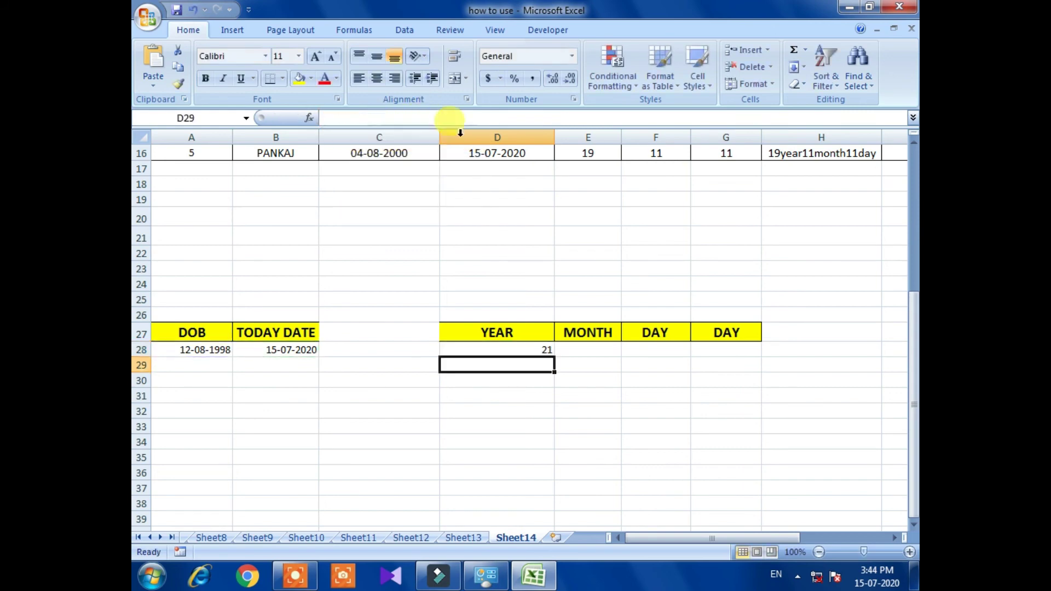
Step: Paste the formula into E28 and change its unit to "ym" to show 11 months
click(582, 349)
right_click(585, 351)
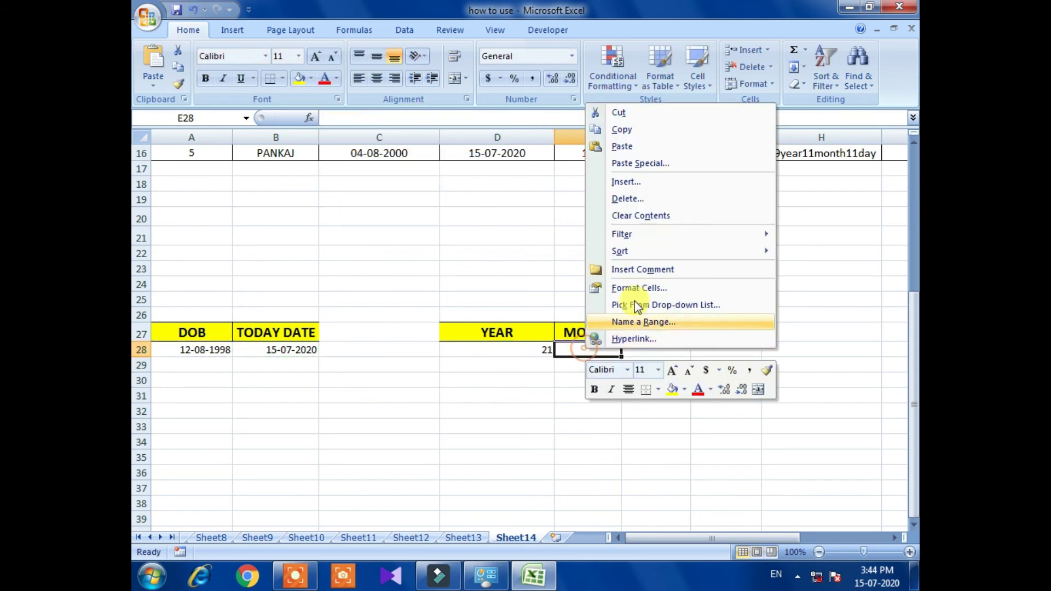
click(644, 153)
click(425, 118)
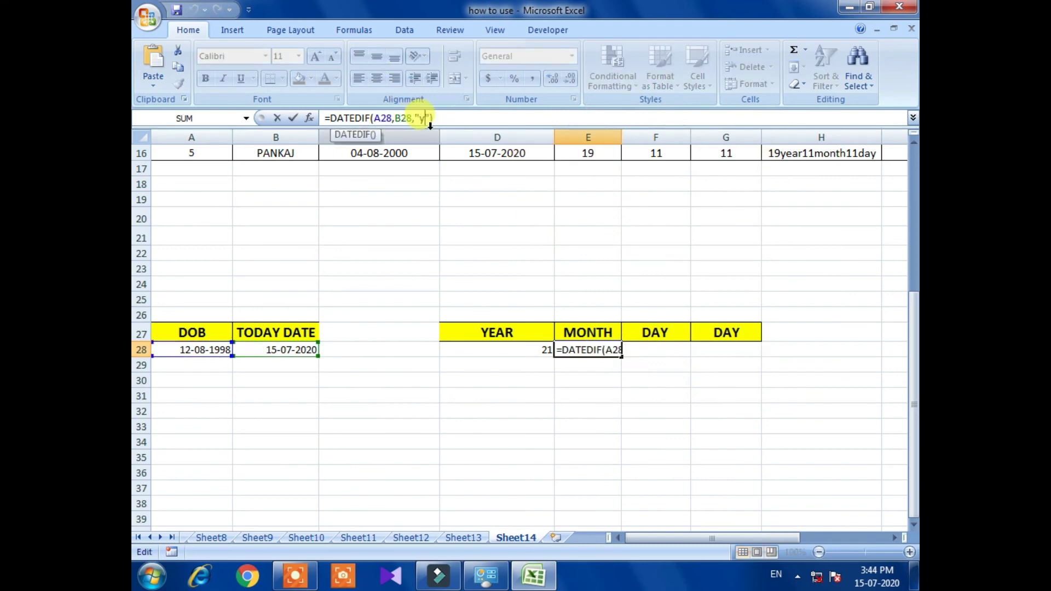
key(Return)
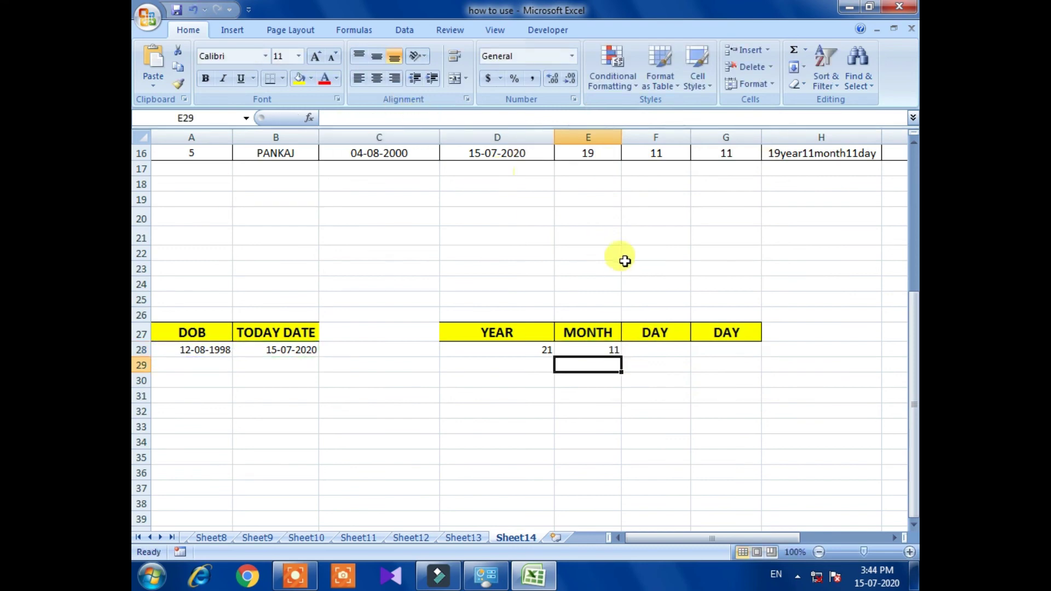
Step: Paste the formula into F28 and change its unit to "md" to show 3 days
click(641, 350)
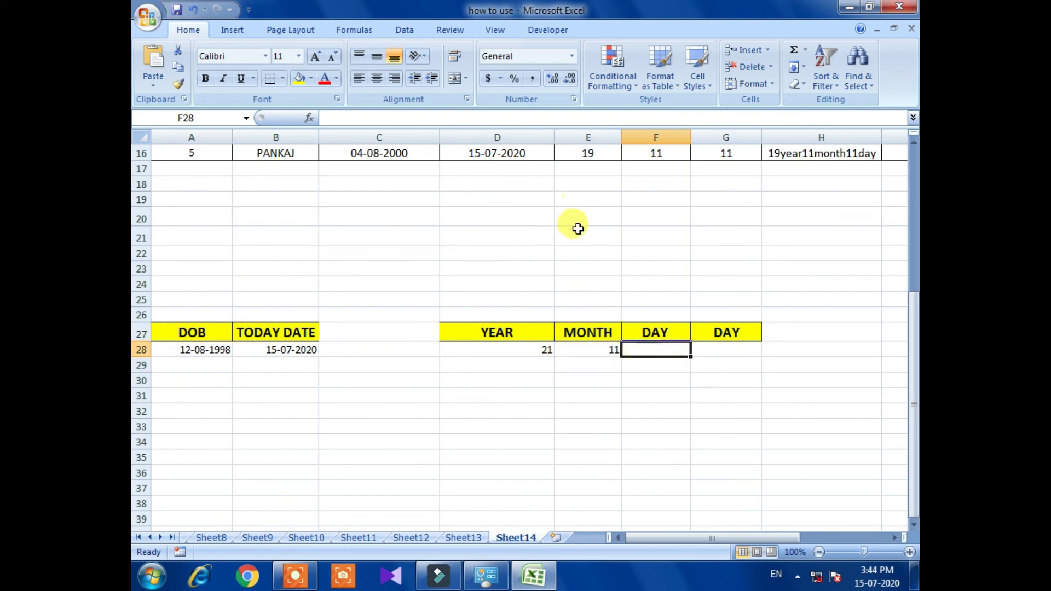
right_click(650, 356)
click(705, 149)
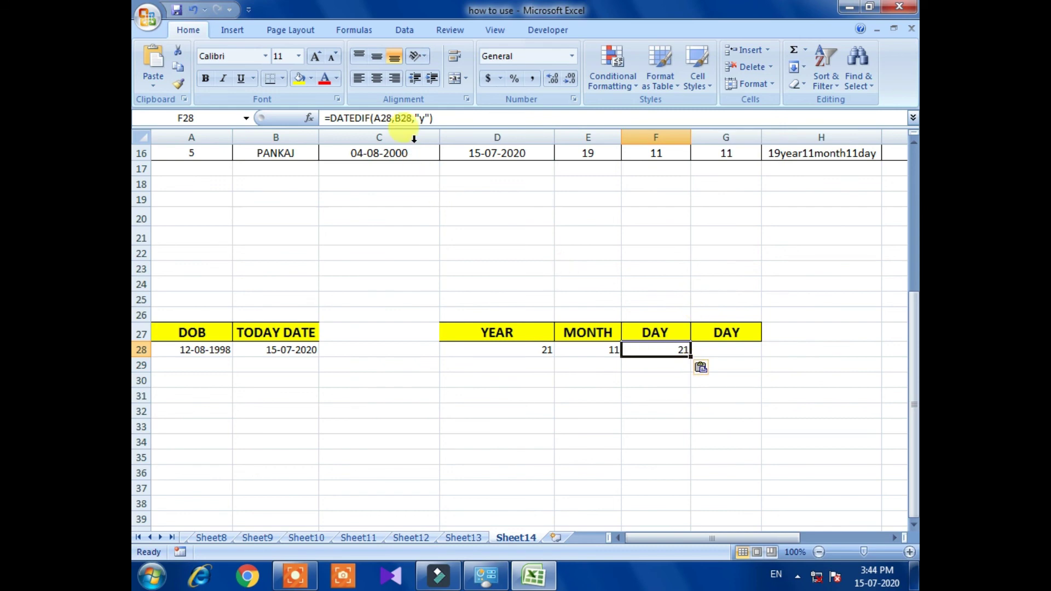
click(423, 118)
key(BackSpace)
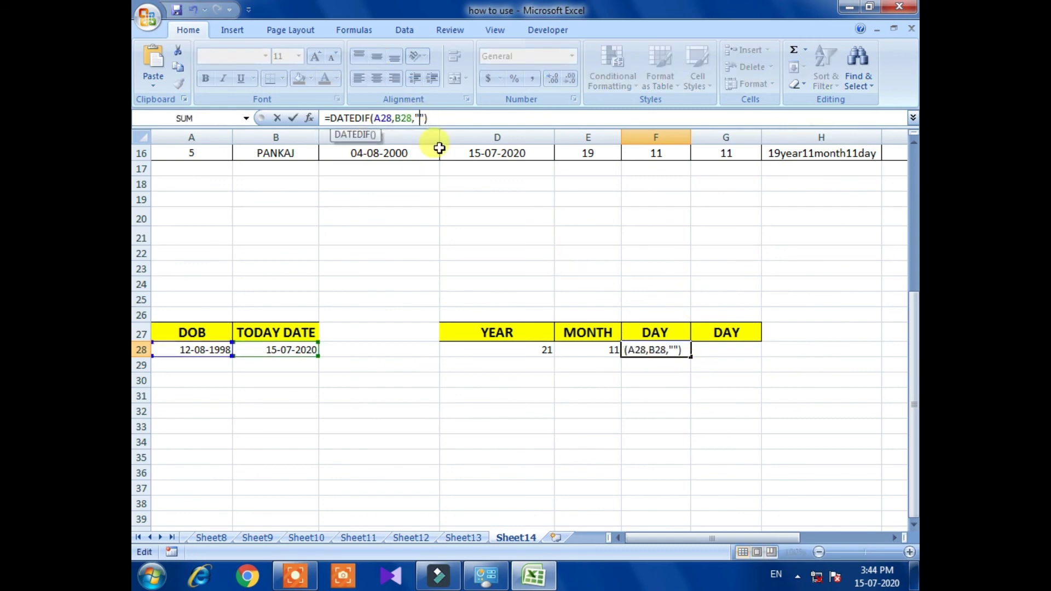
text(md)
key(Return)
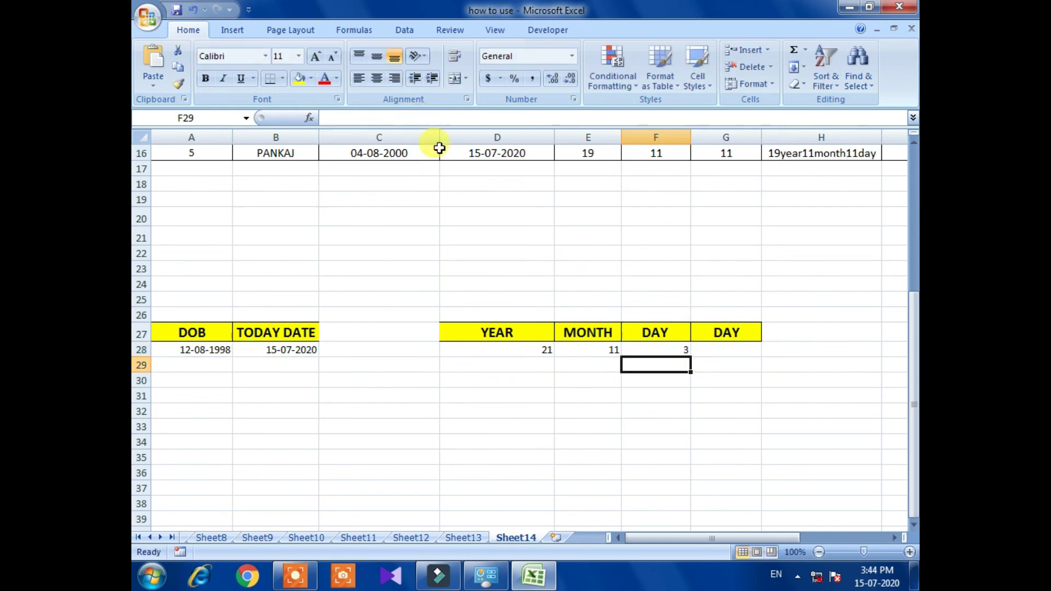
Step: Clear All on G27 to remove the duplicate DAY heading and its yellow fill
click(731, 332)
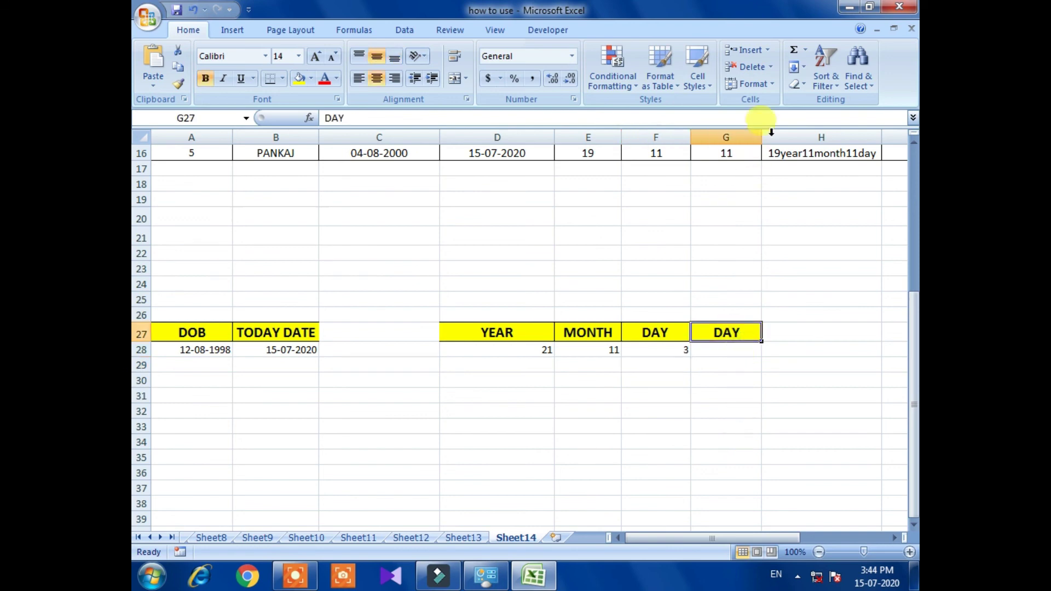
click(800, 85)
click(828, 103)
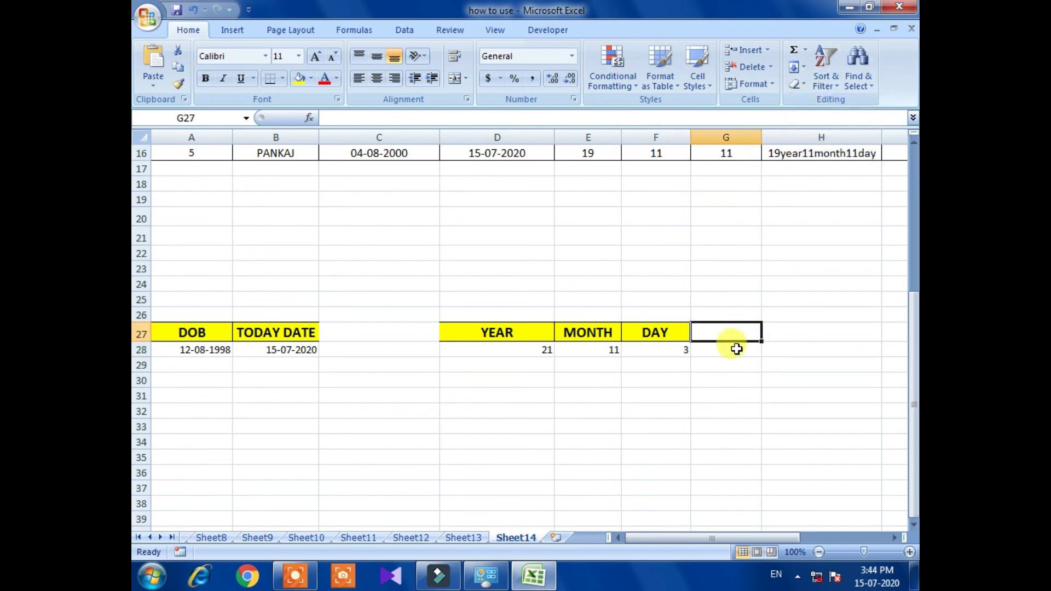
Step: Format A28:F28 as bold 14-point text
click(734, 346)
mouse_move(213, 381)
mouse_down()
mouse_move(210, 366)
mouse_move(657, 350)
mouse_up()
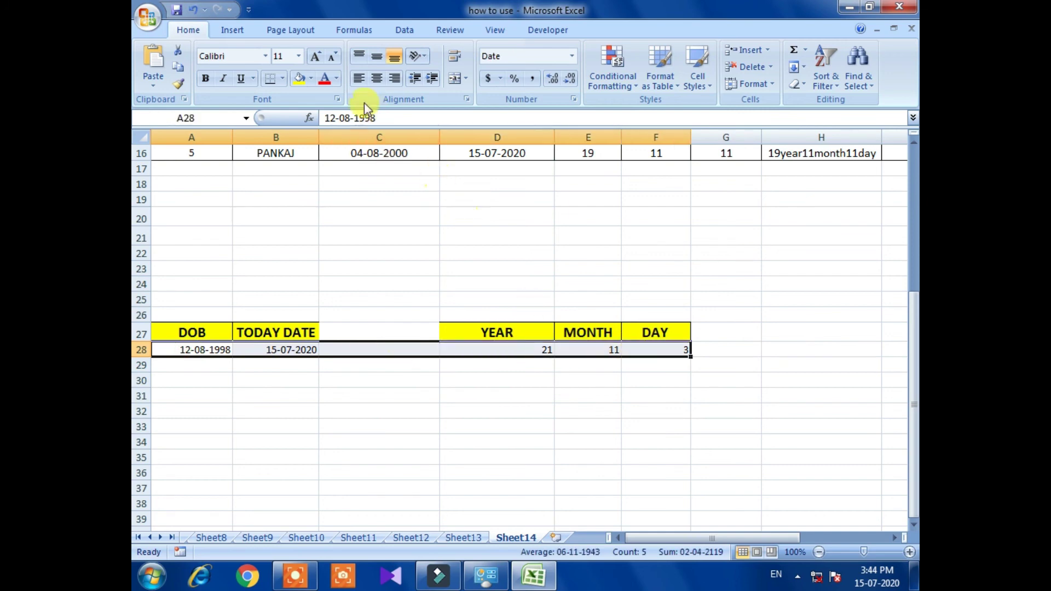
click(315, 60)
click(316, 61)
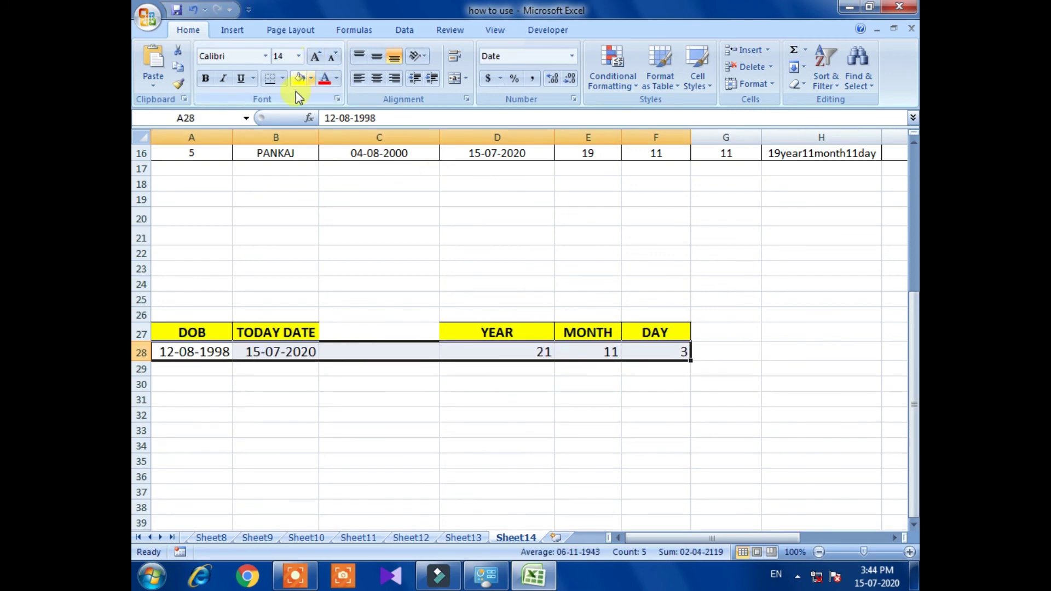
click(206, 79)
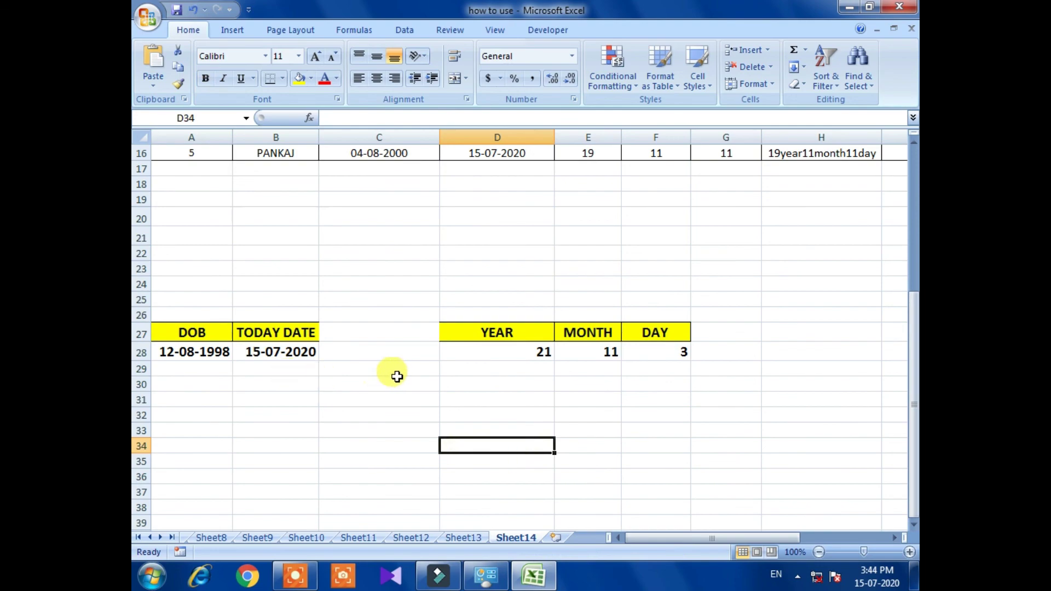
scroll(397, 377, up, 2)
scroll(394, 371, up, 3)
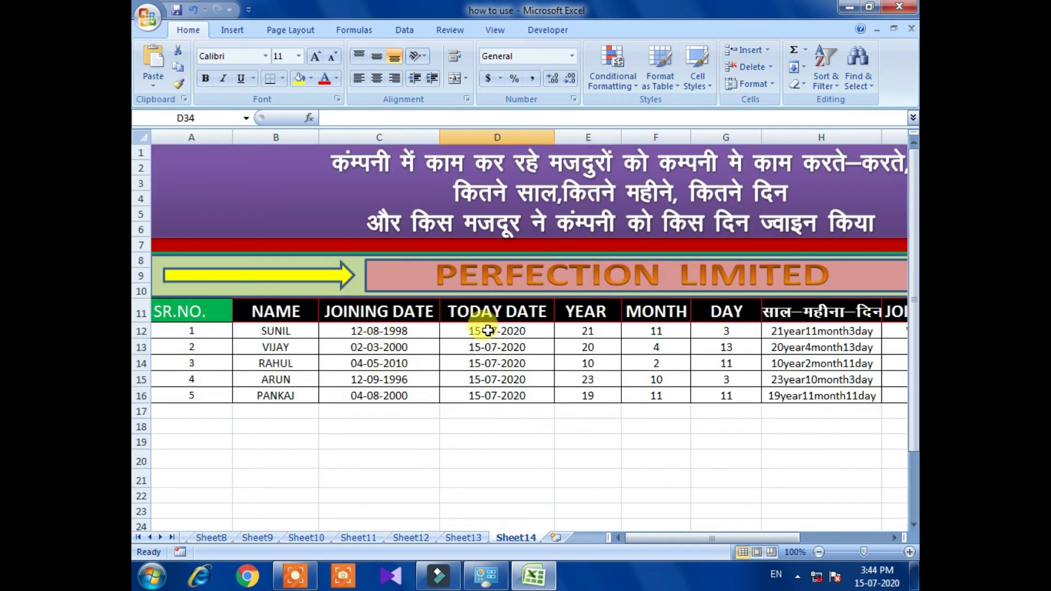
scroll(488, 330, down, 2)
scroll(469, 345, down, 3)
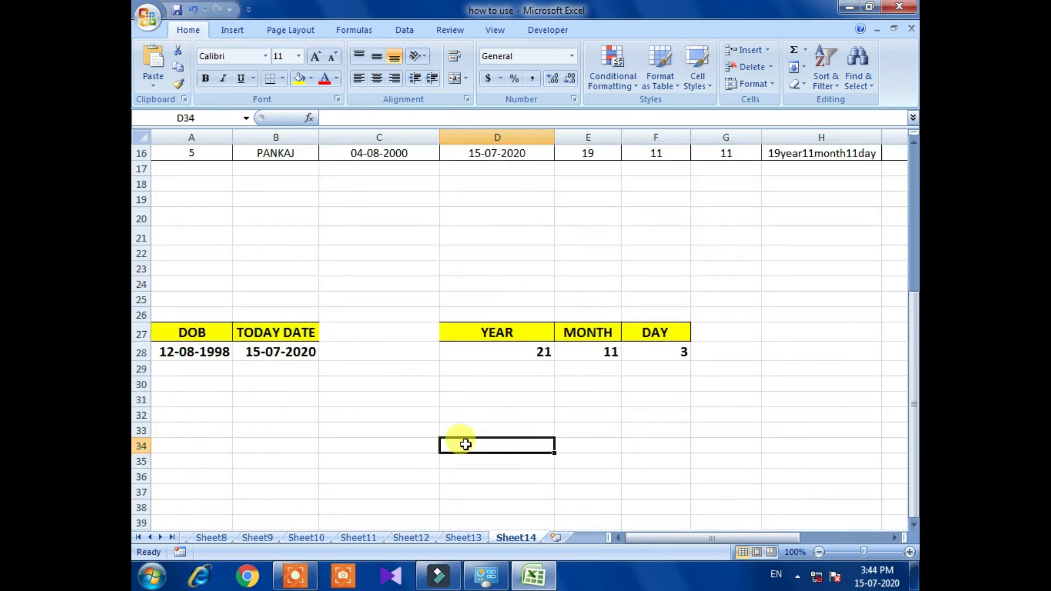
mouse_move(294, 576)
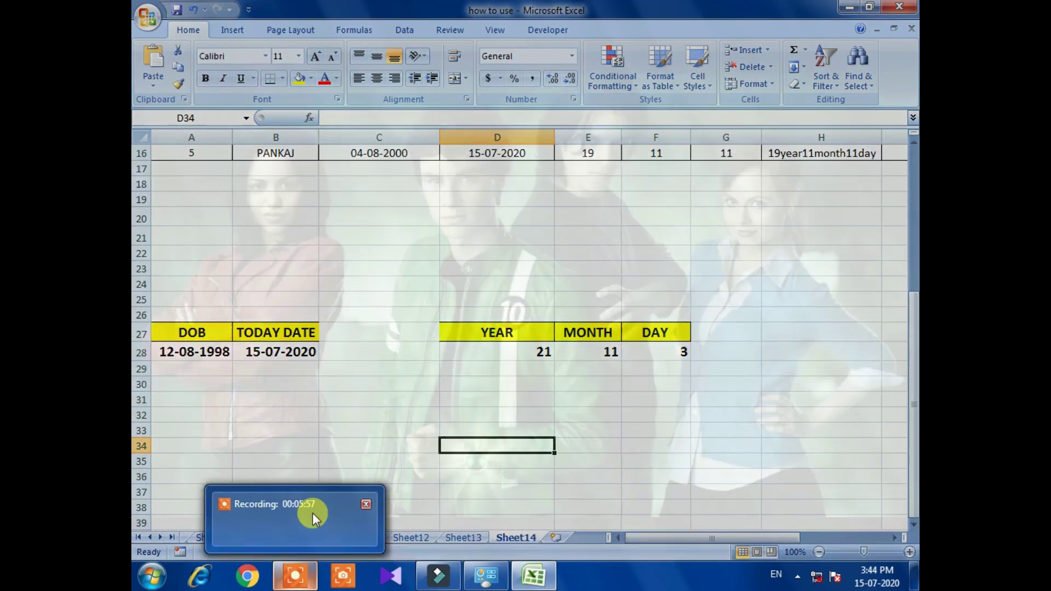
click(313, 514)
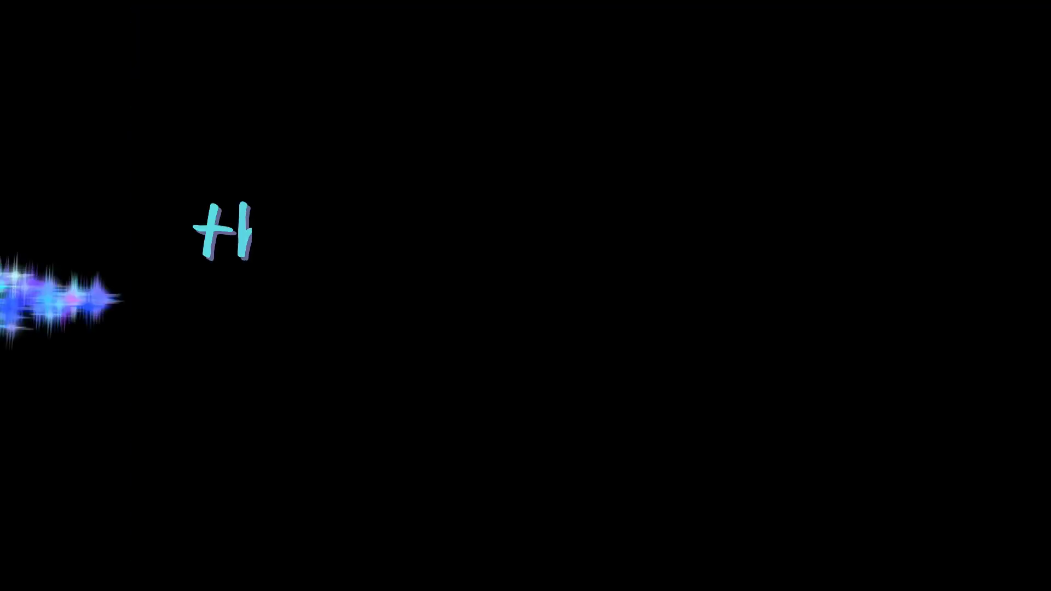